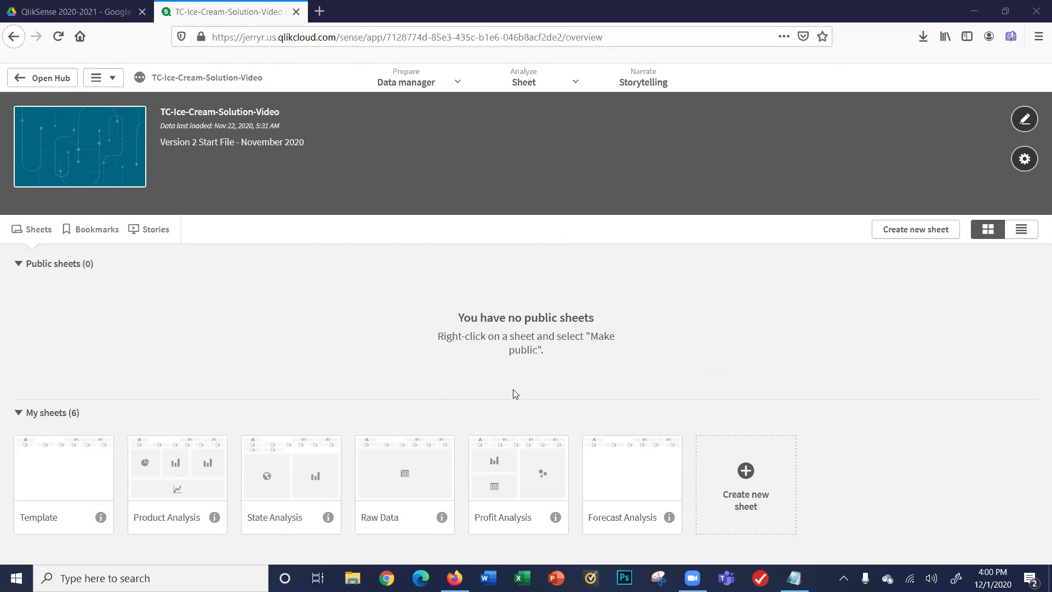
- Open the Forecast Analysis sheet thumbnail under My sheets in the TC-Ice-Cream-Solution-Video app
{"action": "left_click", "coordinate": [593, 459]}
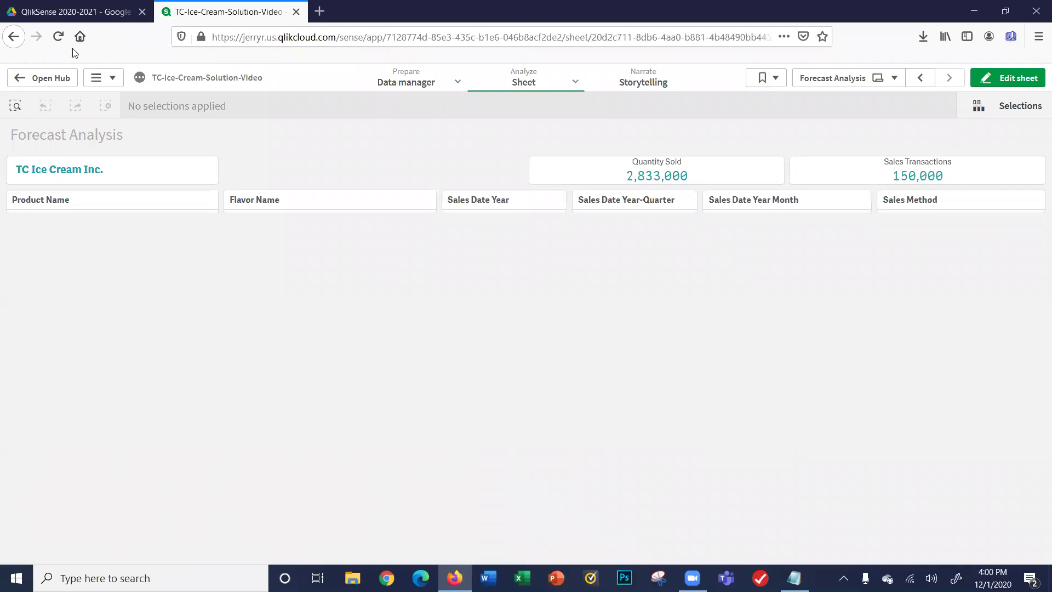
- Bring up page 25 of the project PDF, Create Master Measures, for Past Year Sales Profit
{"action": "left_click", "coordinate": [57, 16]}
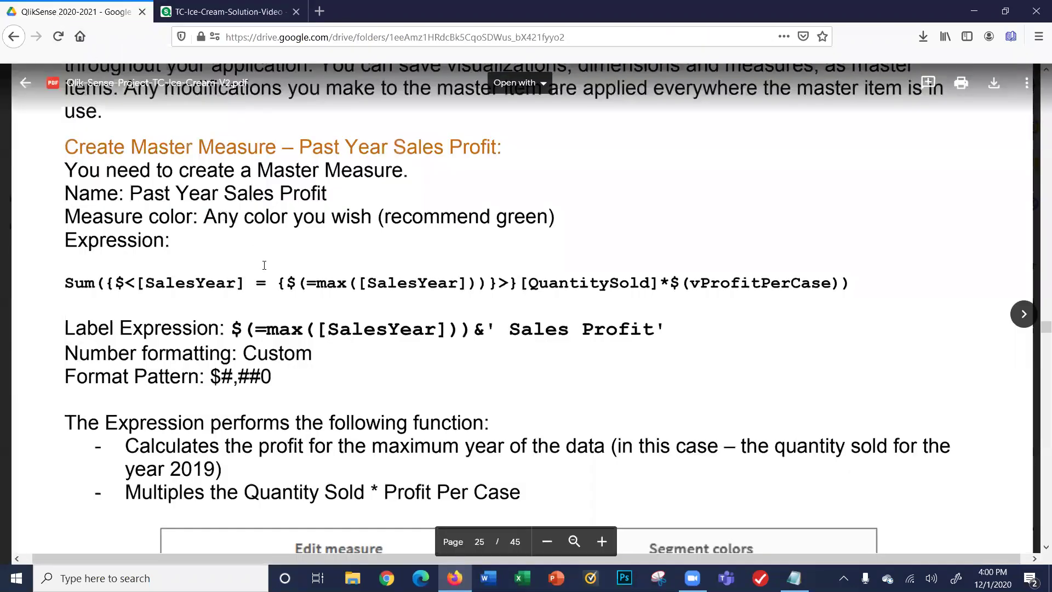
{"action": "scroll", "coordinate": [264, 265], "scroll_direction": "up", "scroll_amount": 3}
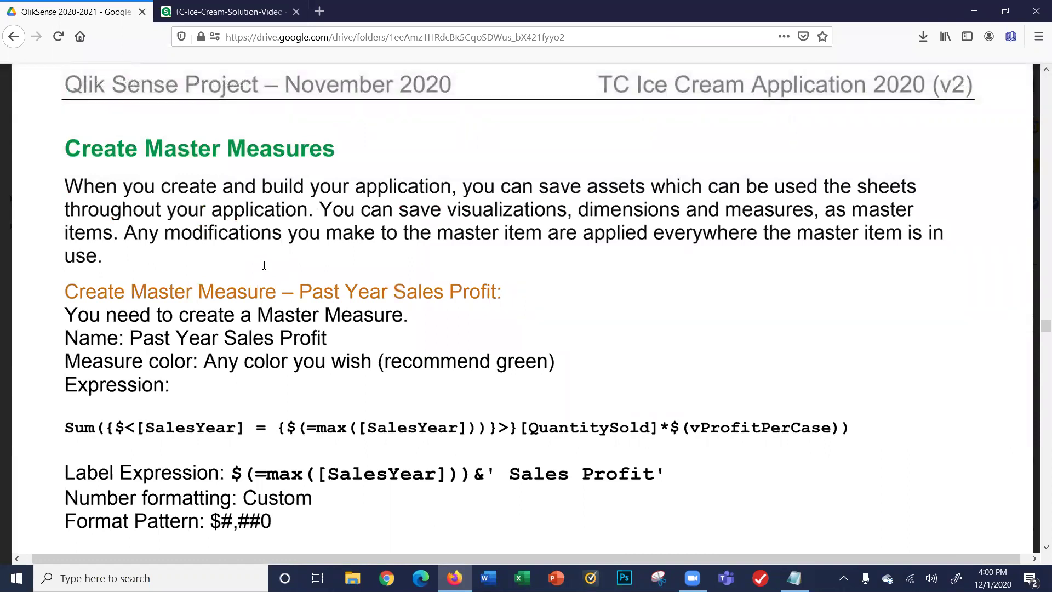
{"action": "scroll", "coordinate": [264, 265], "scroll_direction": "down", "scroll_amount": 2}
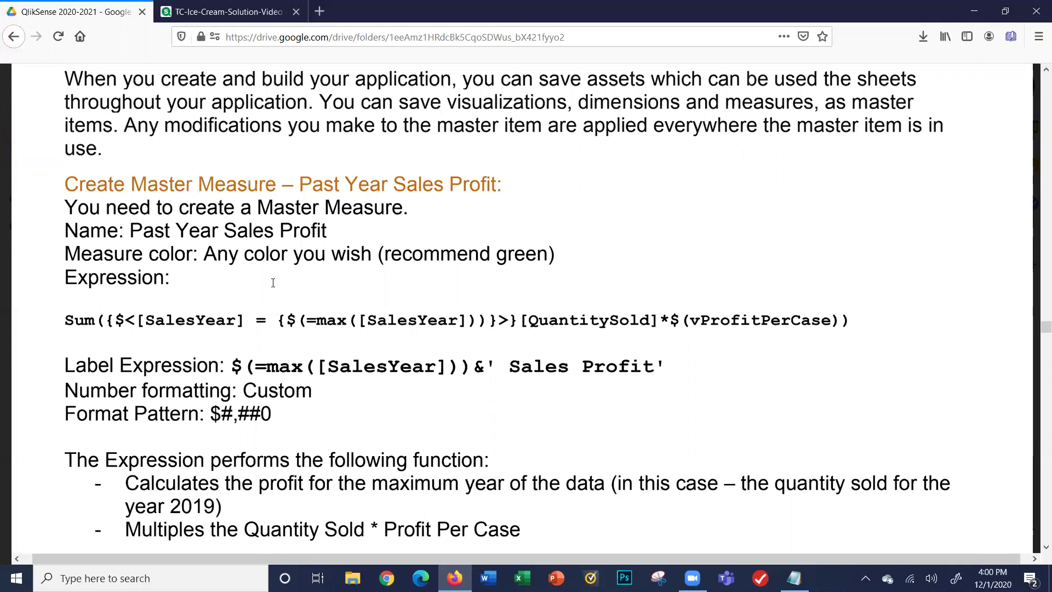
- Back in Qlik, review the Product Name, Flavor Name and Sales Date Year values without selecting any
{"action": "left_click", "coordinate": [217, 16]}
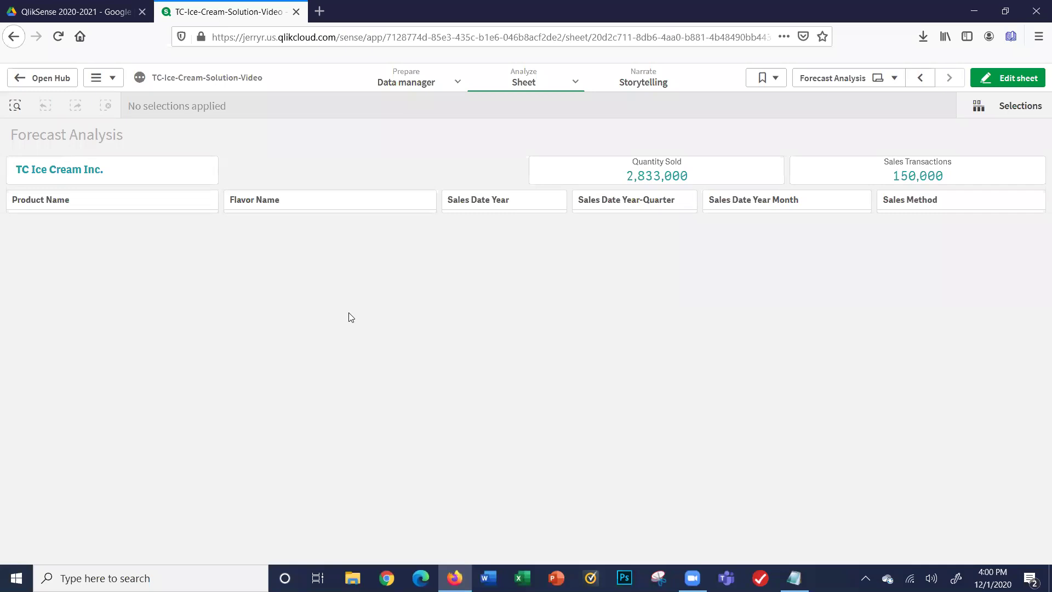
{"action": "left_click", "coordinate": [138, 210]}
{"action": "left_click", "coordinate": [252, 206]}
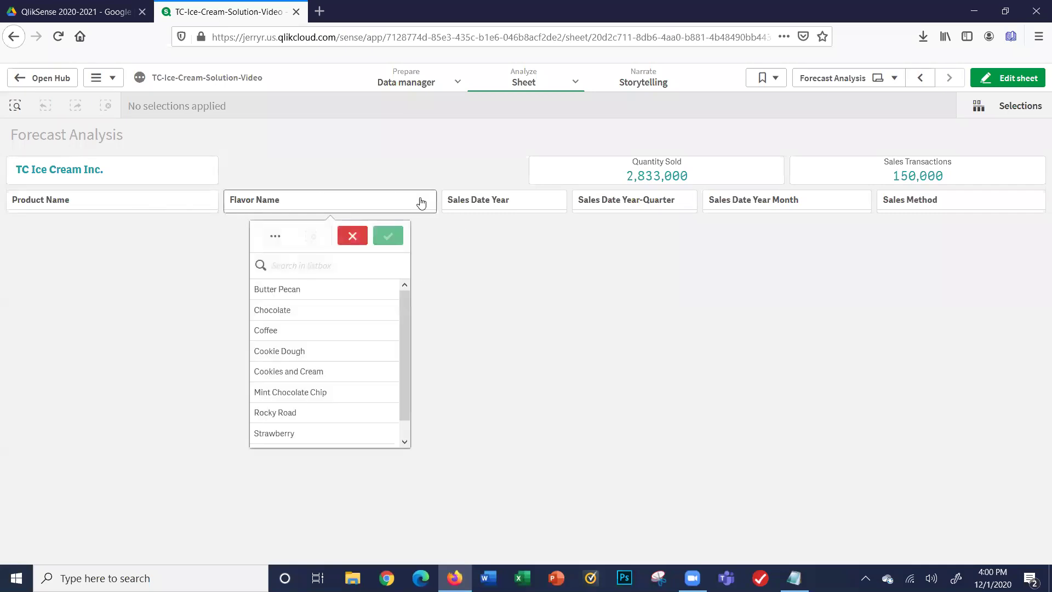
{"action": "left_click", "coordinate": [475, 204]}
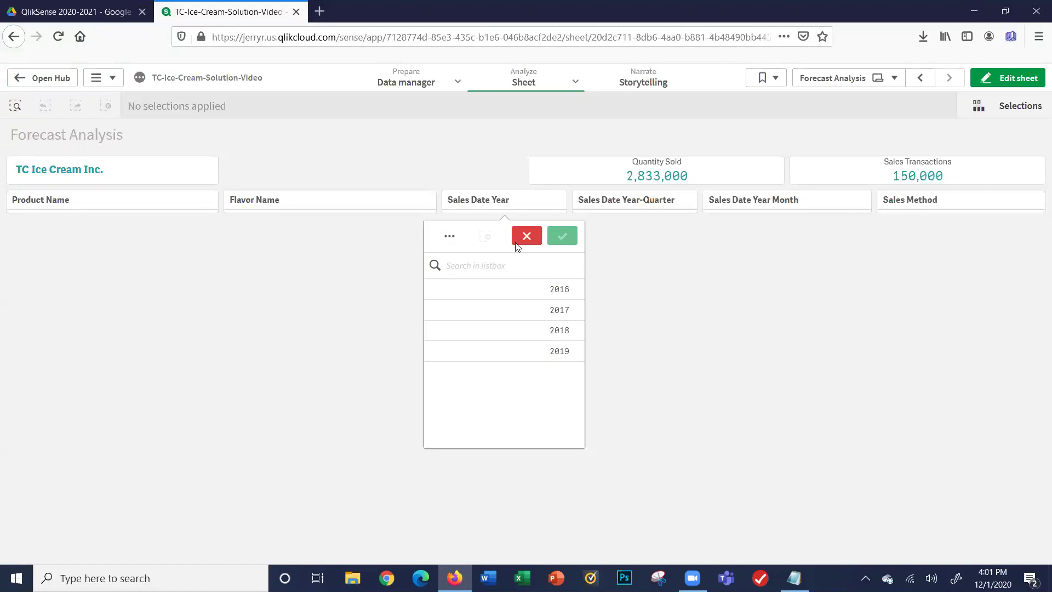
{"action": "left_click", "coordinate": [517, 241]}
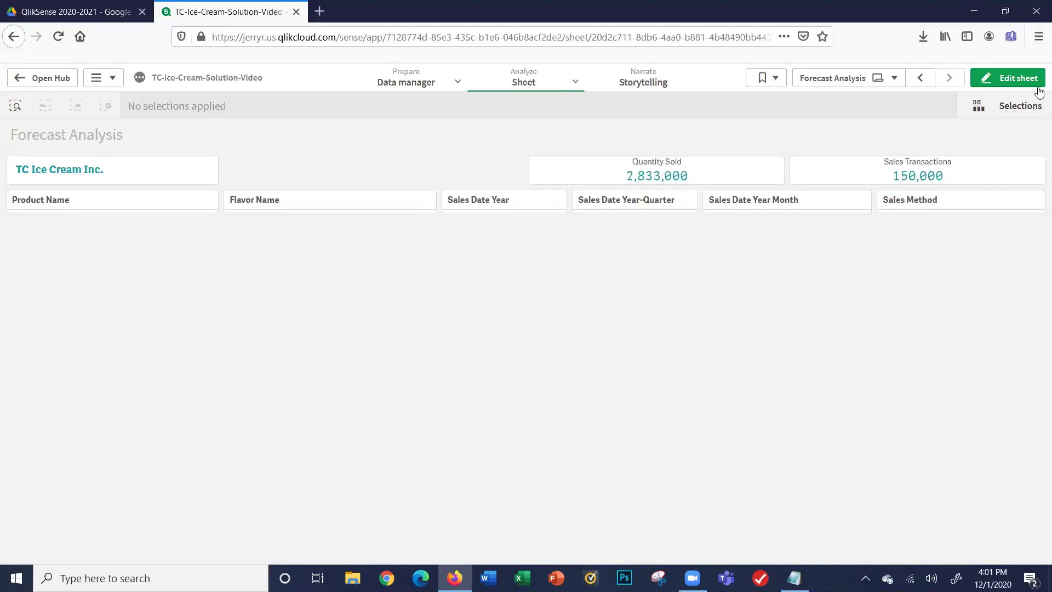
- Enter edit mode, start a new master measure, and select 'Past Year Sales Profit' in the PDF
{"action": "left_click", "coordinate": [1019, 79]}
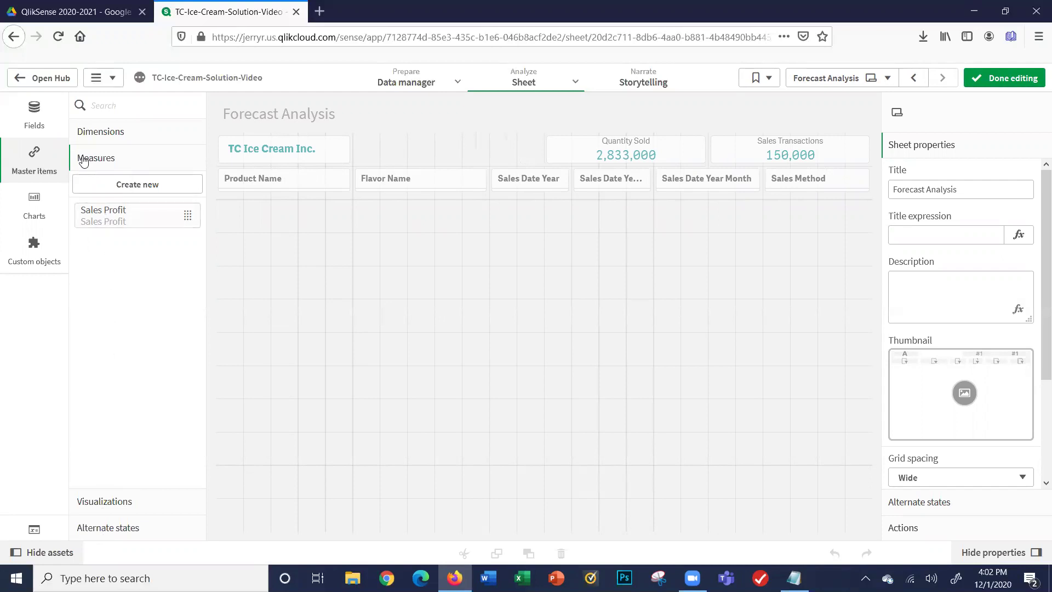
{"action": "left_click", "coordinate": [135, 184]}
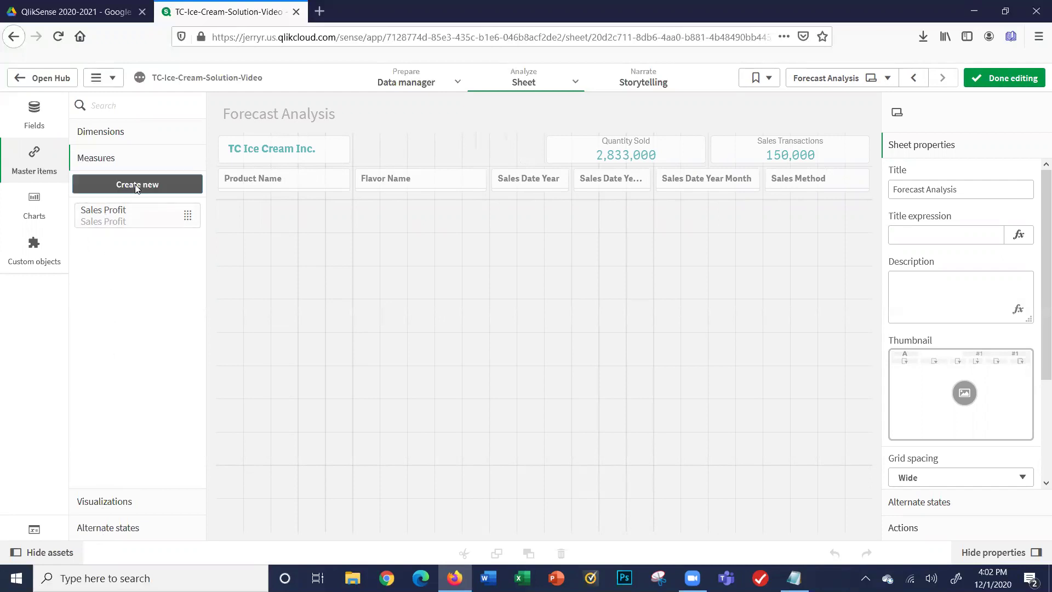
{"action": "left_click", "coordinate": [77, 11]}
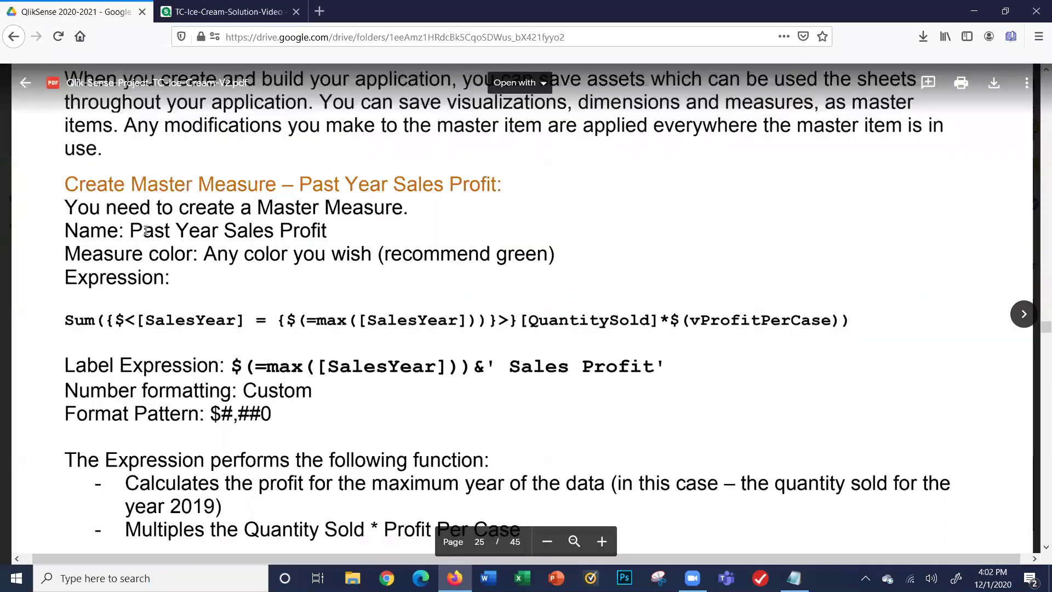
{"action": "left_click_drag", "start_coordinate": [135, 233], "coordinate": [290, 232]}
{"action": "key", "text": "ctrl+c"}
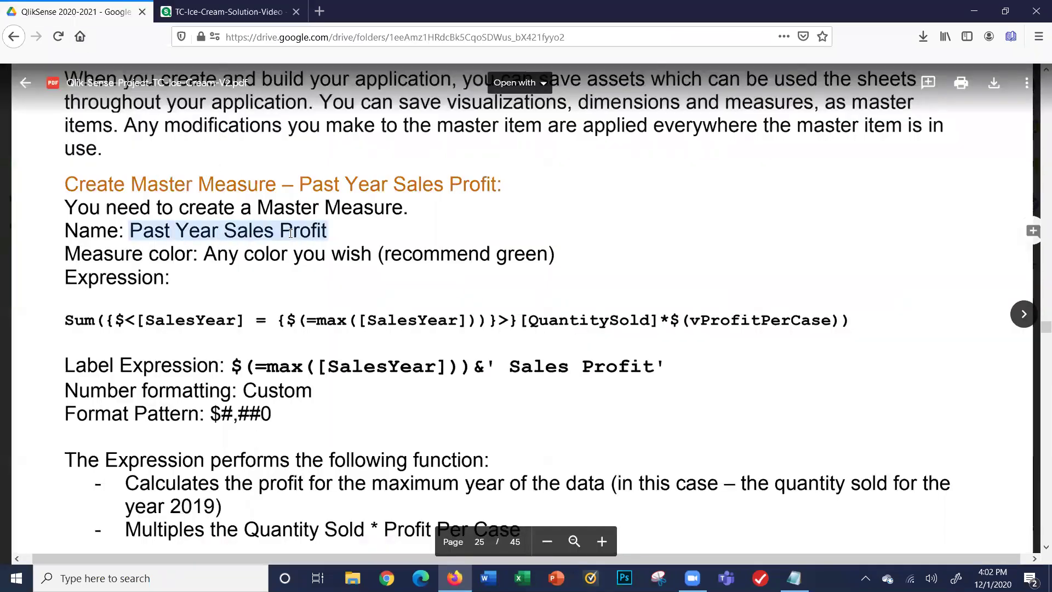
- Name the measure 'Past Year Sales Profit' and set its colour to dark green
{"action": "left_click", "coordinate": [230, 11]}
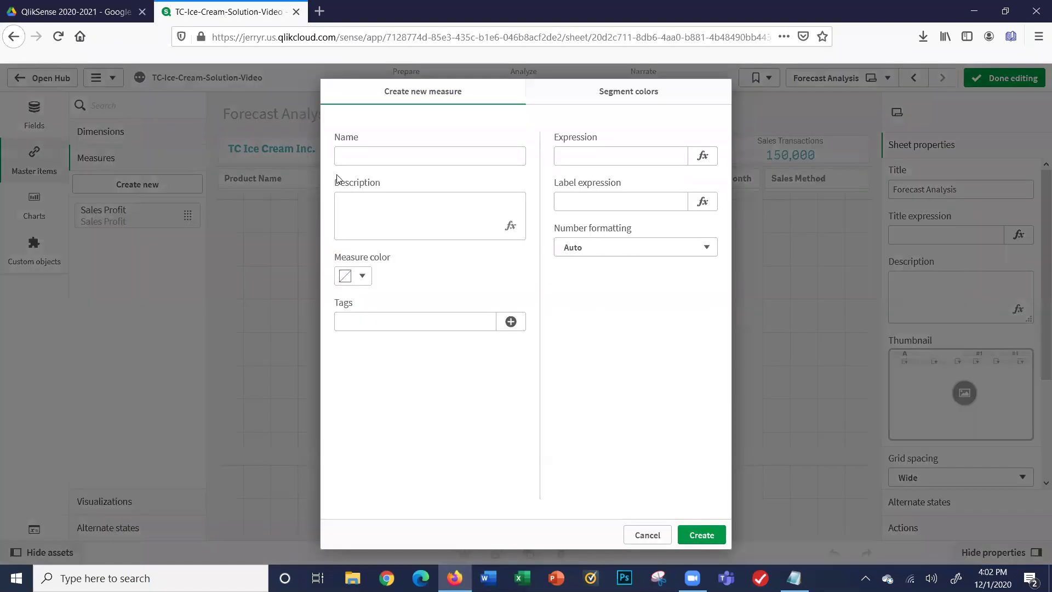
{"action": "left_click", "coordinate": [353, 159]}
{"action": "key", "text": "ctrl+v"}
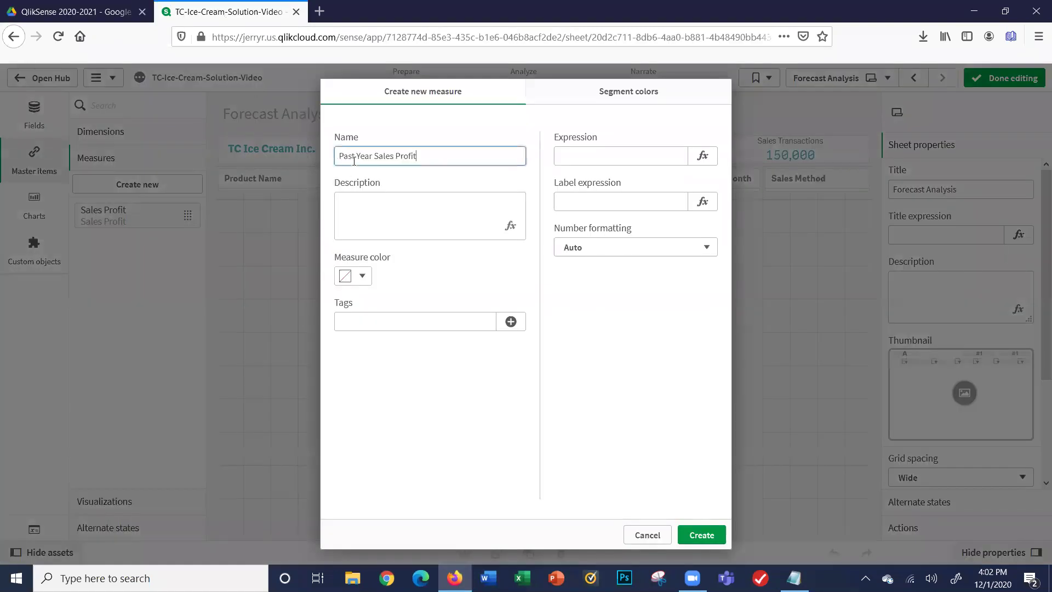
{"action": "left_click", "coordinate": [362, 276]}
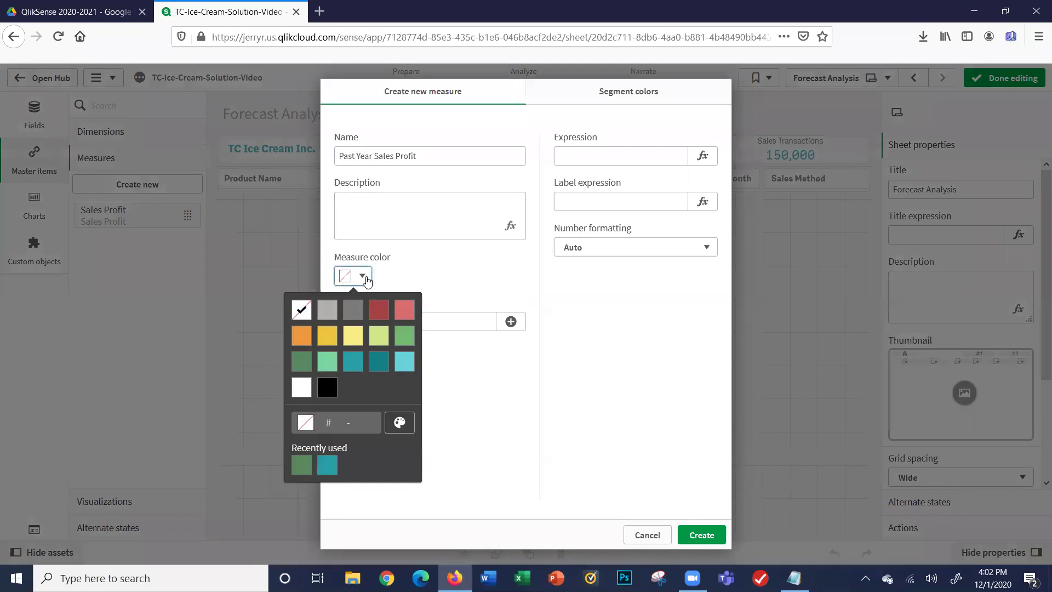
{"action": "left_click", "coordinate": [306, 360]}
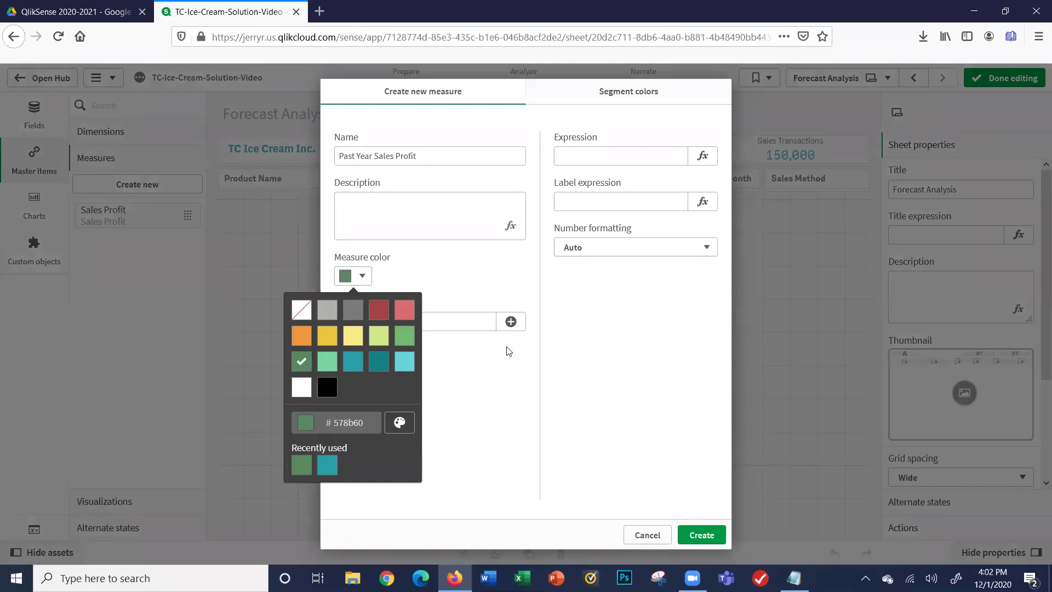
{"action": "left_click", "coordinate": [576, 341]}
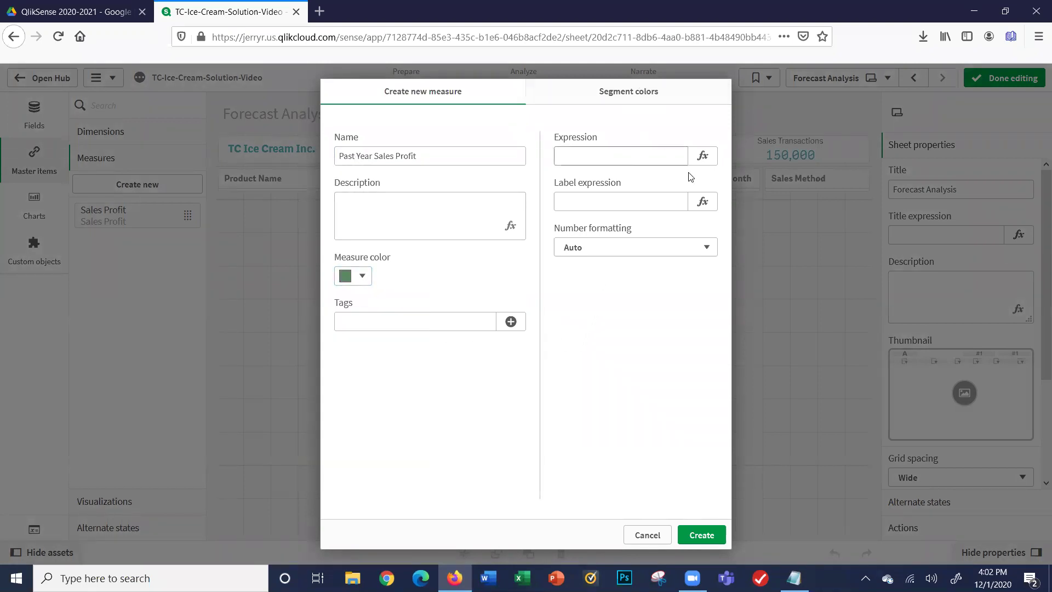
- Set the expression to Sum({$<[SalesYear] = {$(=max([SalesYear]))}>}[QuantitySold]*$(vProfitPerCase)) from the PDF
{"action": "left_click", "coordinate": [702, 156]}
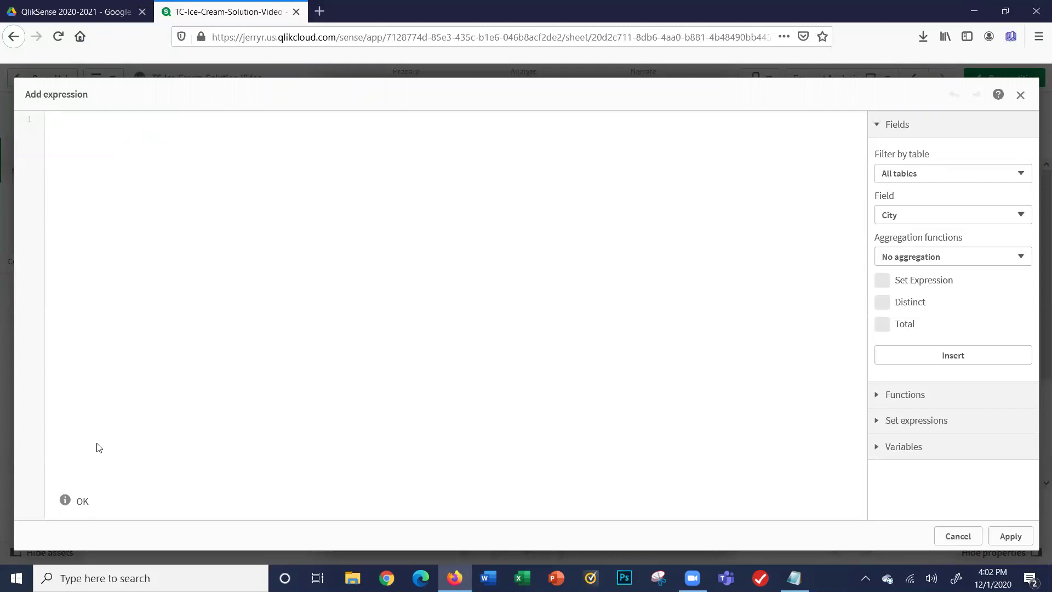
{"action": "left_click", "coordinate": [81, 12]}
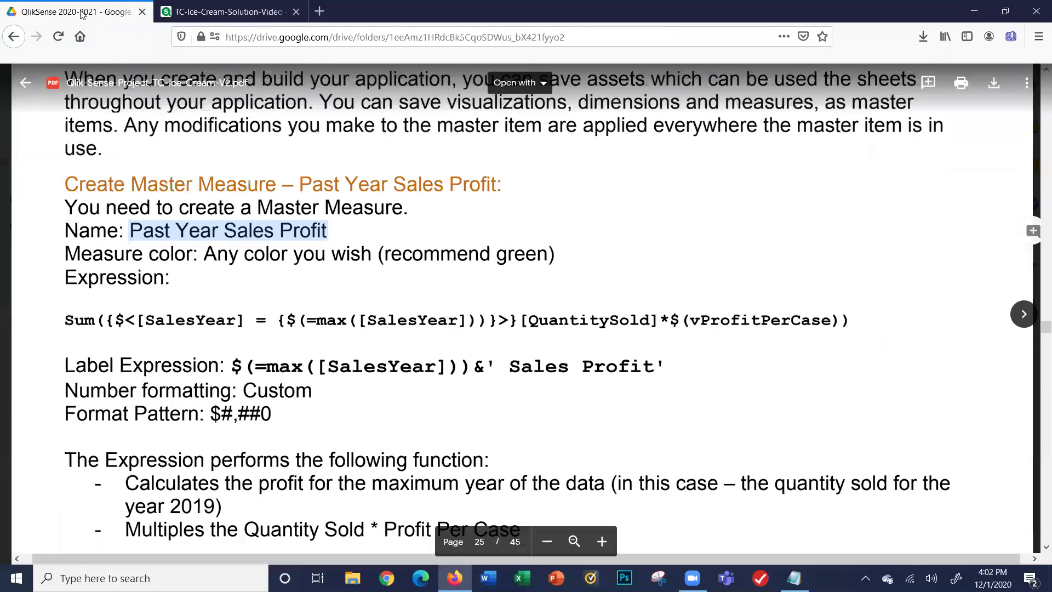
{"action": "left_click", "coordinate": [62, 317]}
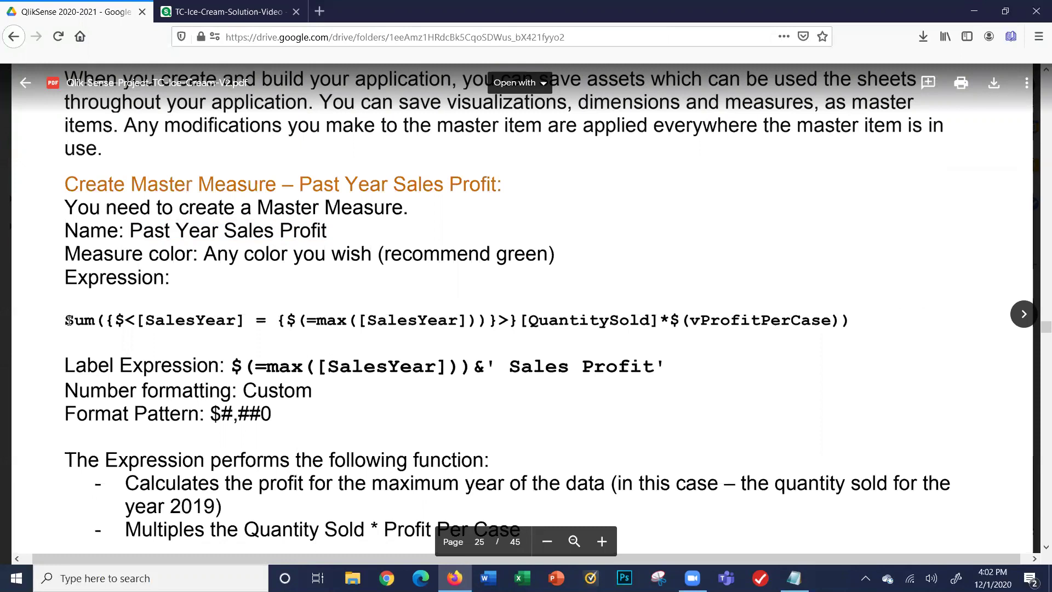
{"action": "left_click_drag", "start_coordinate": [66, 320], "coordinate": [848, 322]}
{"action": "key", "text": "ctrl+c"}
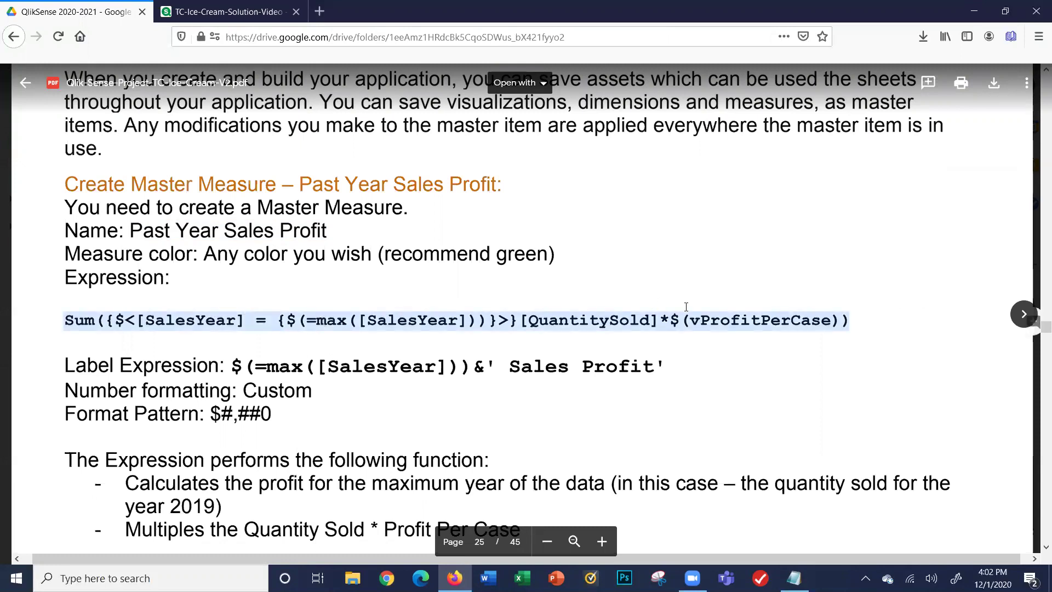
{"action": "left_click", "coordinate": [263, 18]}
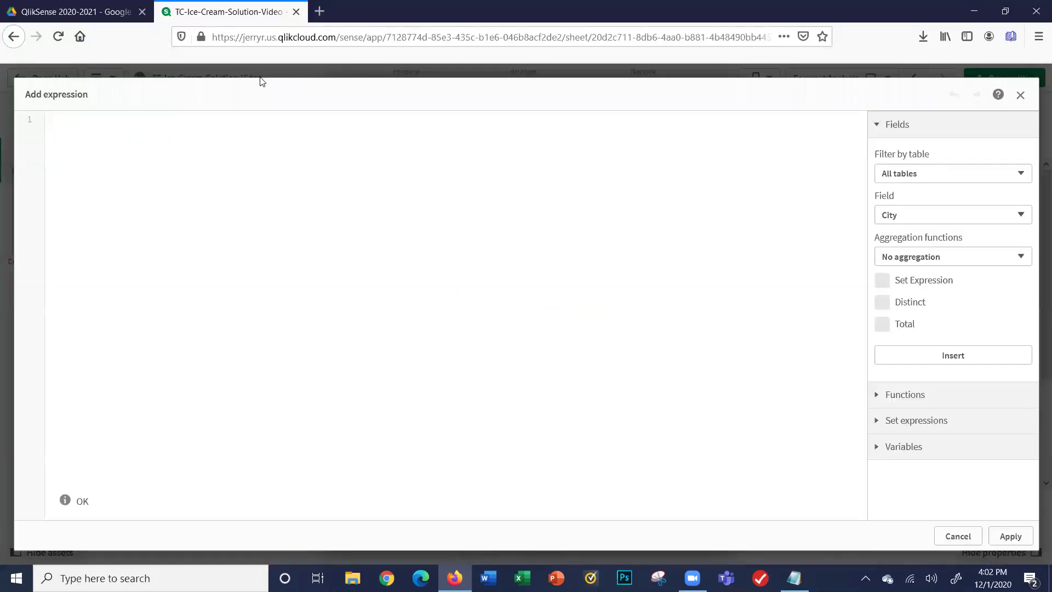
{"action": "key", "text": "ctrl+v"}
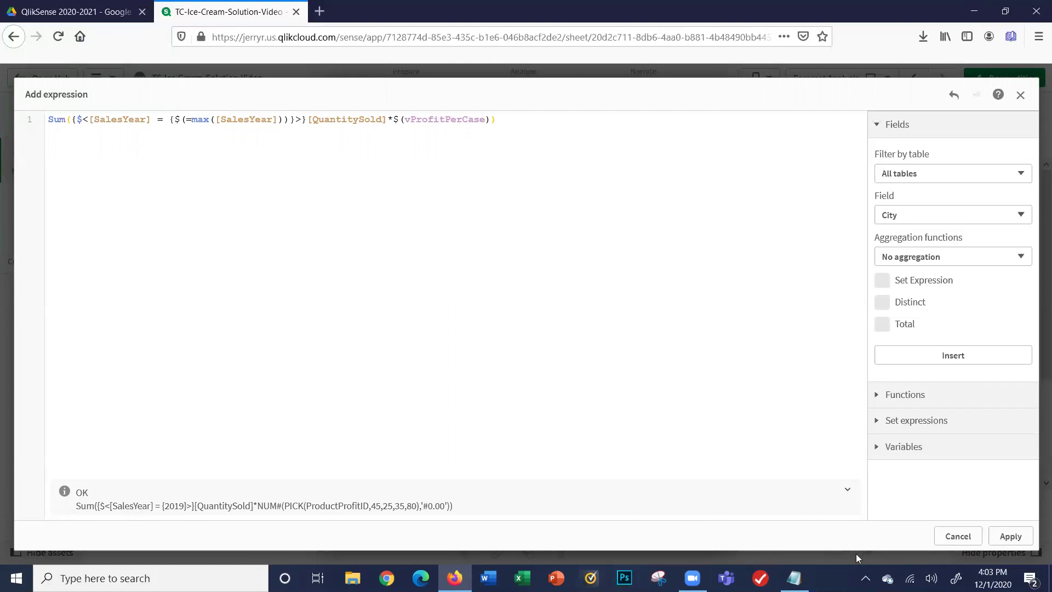
{"action": "left_click", "coordinate": [1002, 536]}
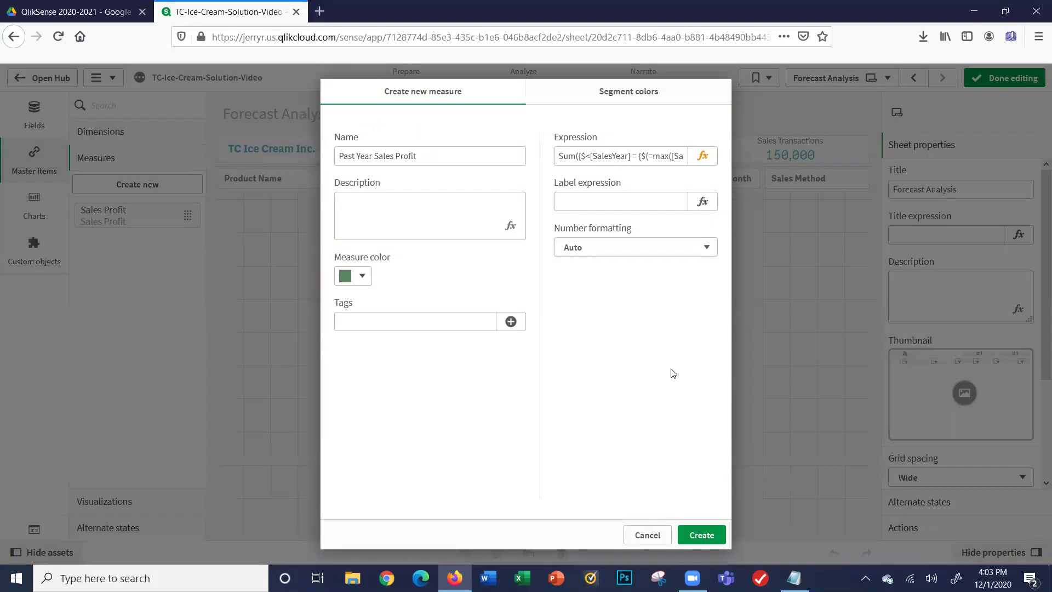
- Set the label expression to $(=max([SalesYear]))&' Sales Profit', previewing as 2019 Sales Profit
{"action": "left_click", "coordinate": [704, 203]}
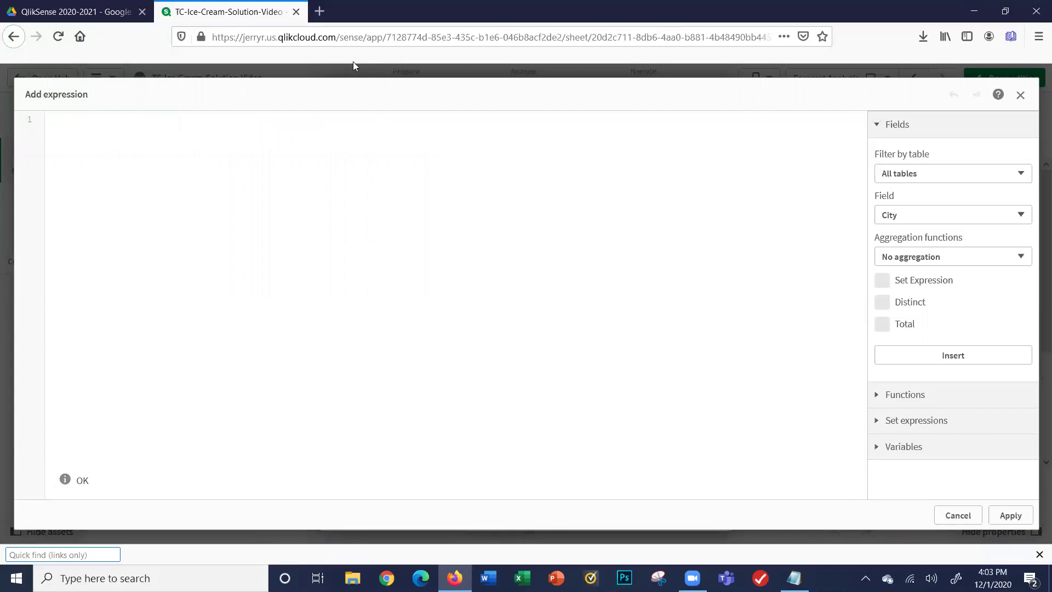
{"action": "type", "text": "'201"}
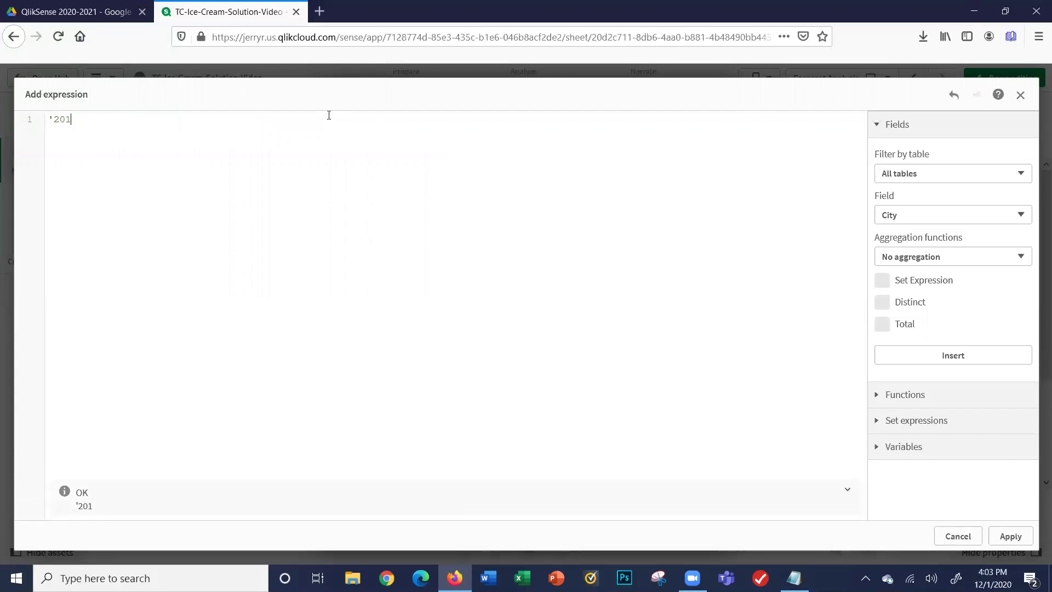
{"action": "type", "text": "9 Sales Profit'"}
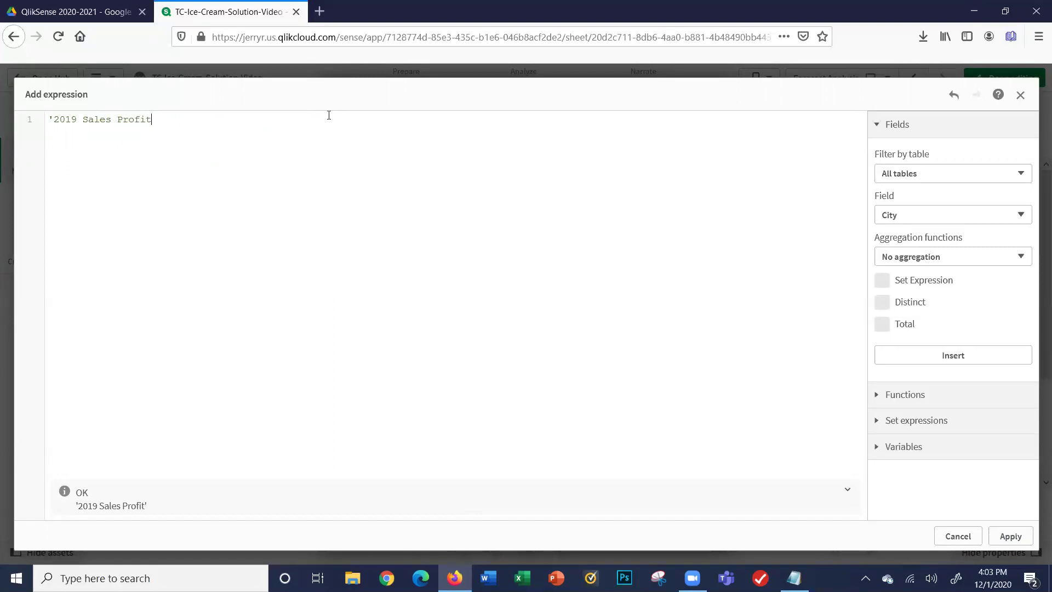
{"action": "key", "text": "BackSpace"}
{"action": "key", "text": "BackSpace"}
{"action": "key", "text": "BackSpace"}
{"action": "key", "text": "BackSpace"}
{"action": "key", "text": "BackSpace"}
{"action": "key", "text": "BackSpace"}
{"action": "key", "text": "BackSpace"}
{"action": "key", "text": "BackSpace"}
{"action": "key", "text": "BackSpace"}
{"action": "key", "text": "BackSpace"}
{"action": "key", "text": "BackSpace"}
{"action": "key", "text": "BackSpace"}
{"action": "key", "text": "BackSpace"}
{"action": "key", "text": "BackSpace"}
{"action": "key", "text": "BackSpace"}
{"action": "key", "text": "BackSpace"}
{"action": "key", "text": "BackSpace"}
{"action": "key", "text": "BackSpace"}
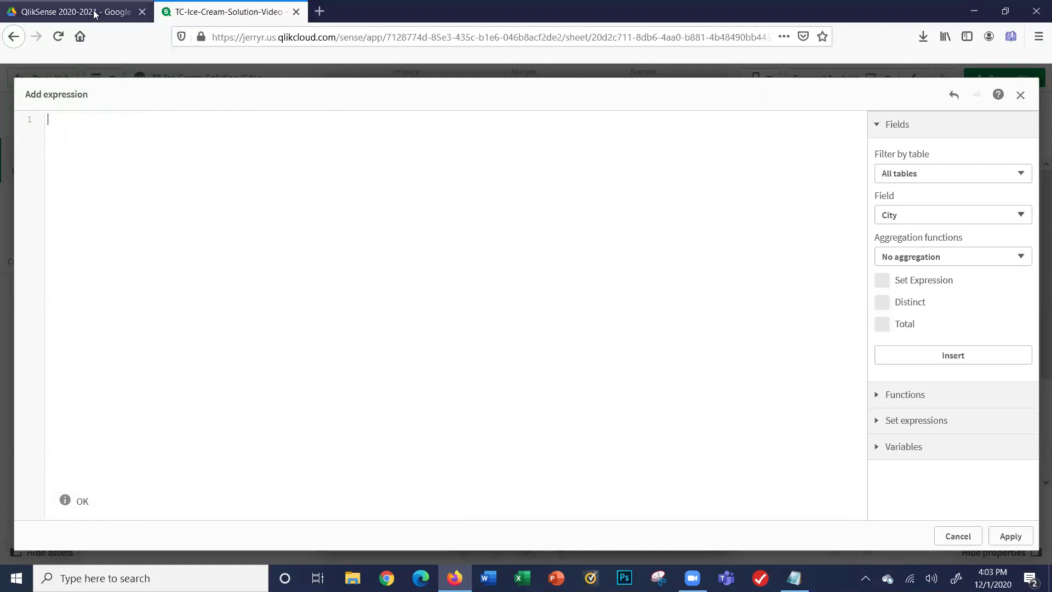
{"action": "left_click", "coordinate": [94, 13]}
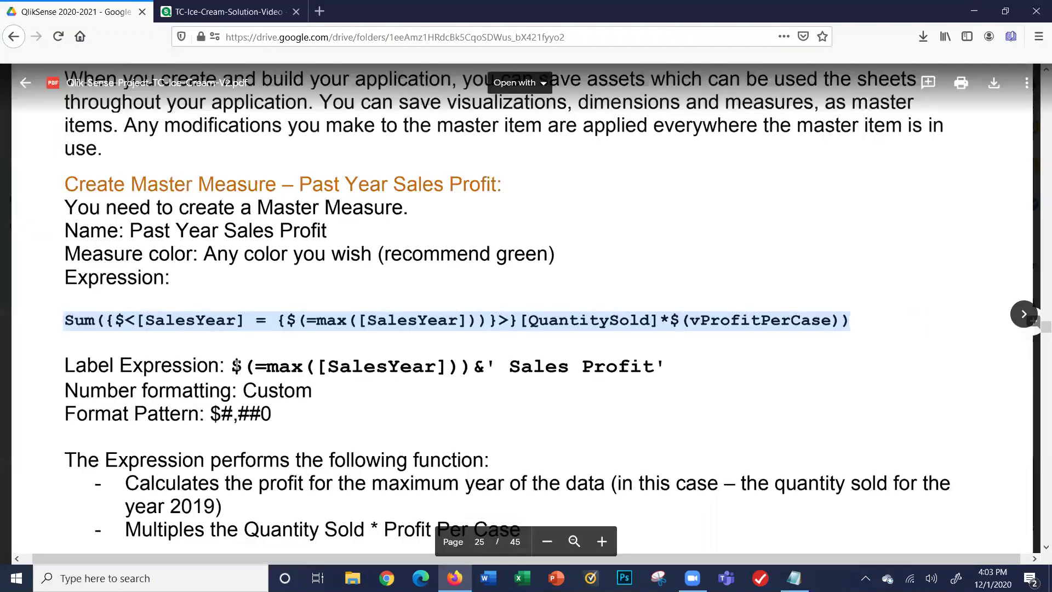
{"action": "left_click_drag", "start_coordinate": [233, 365], "coordinate": [585, 366]}
{"action": "key", "text": "ctrl+c"}
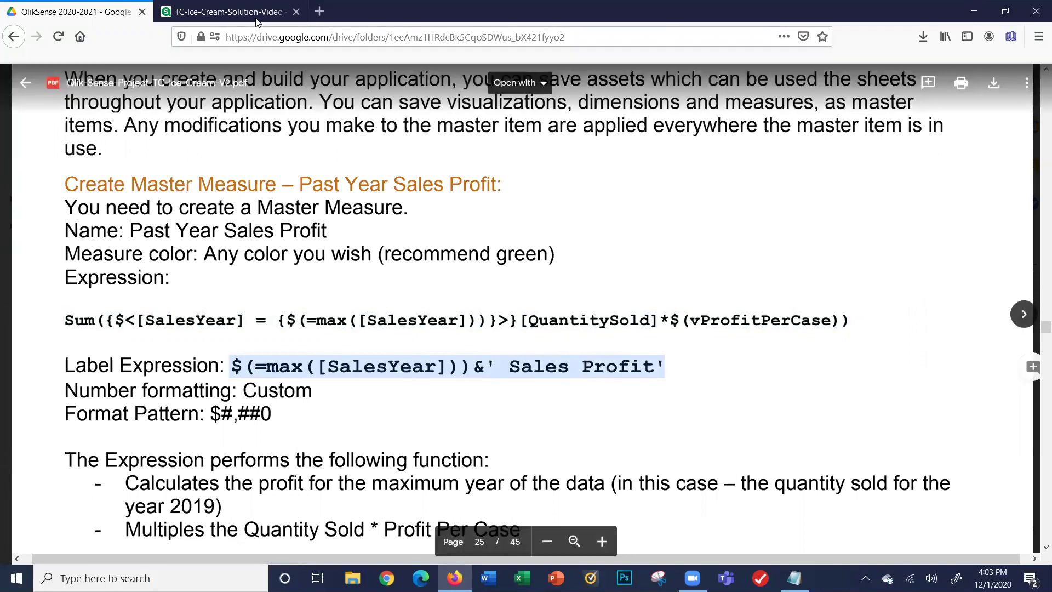
{"action": "left_click", "coordinate": [230, 11]}
{"action": "key", "text": "ctrl+v"}
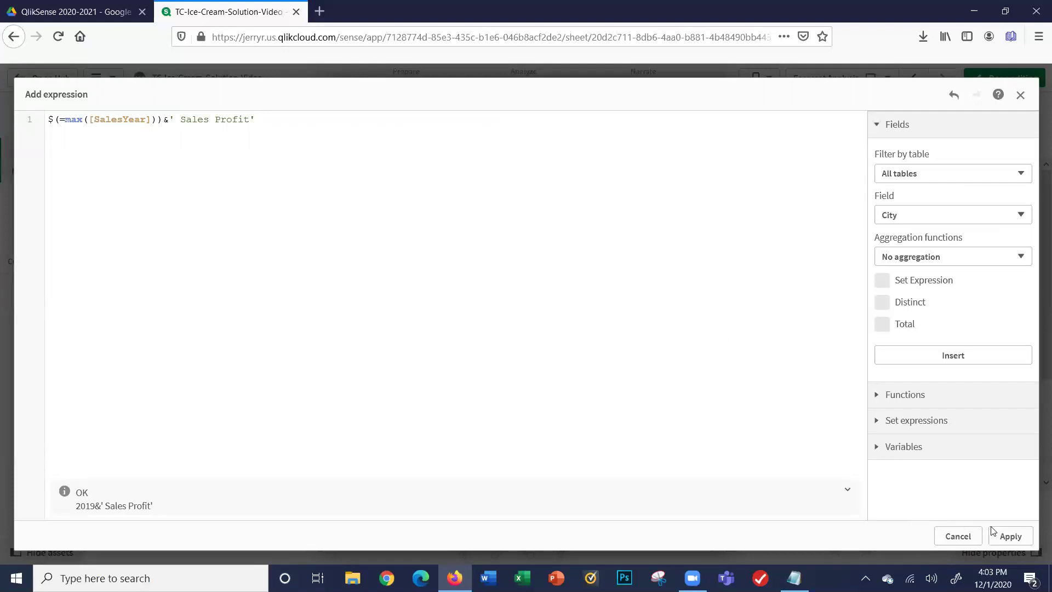
{"action": "left_click", "coordinate": [1009, 536]}
- Format the measure as Money with pattern $ #,##0;-$ #,##0 and create it
{"action": "left_click", "coordinate": [625, 159]}
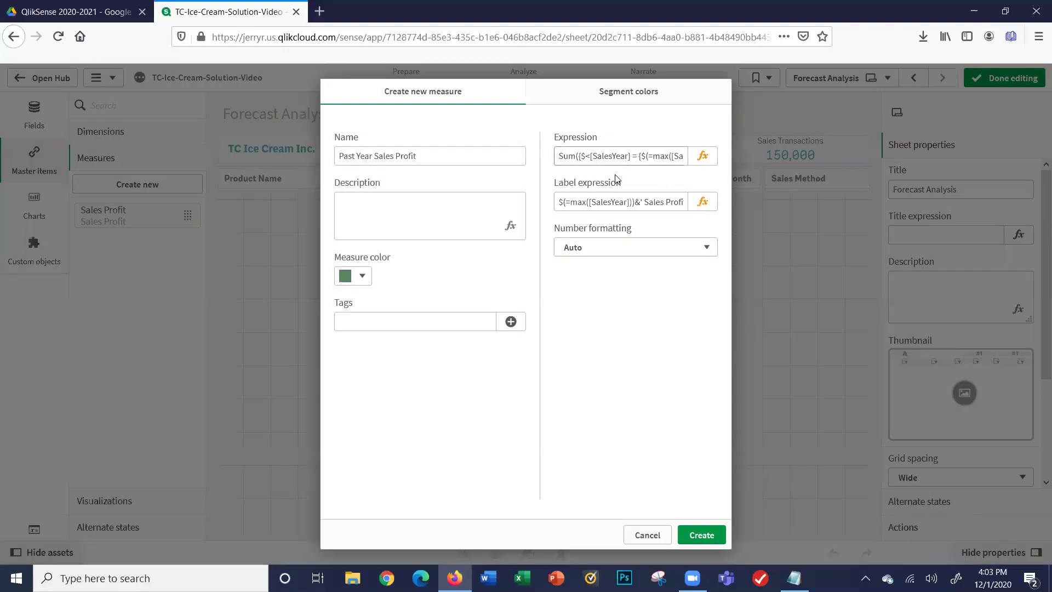
{"action": "left_click", "coordinate": [596, 206]}
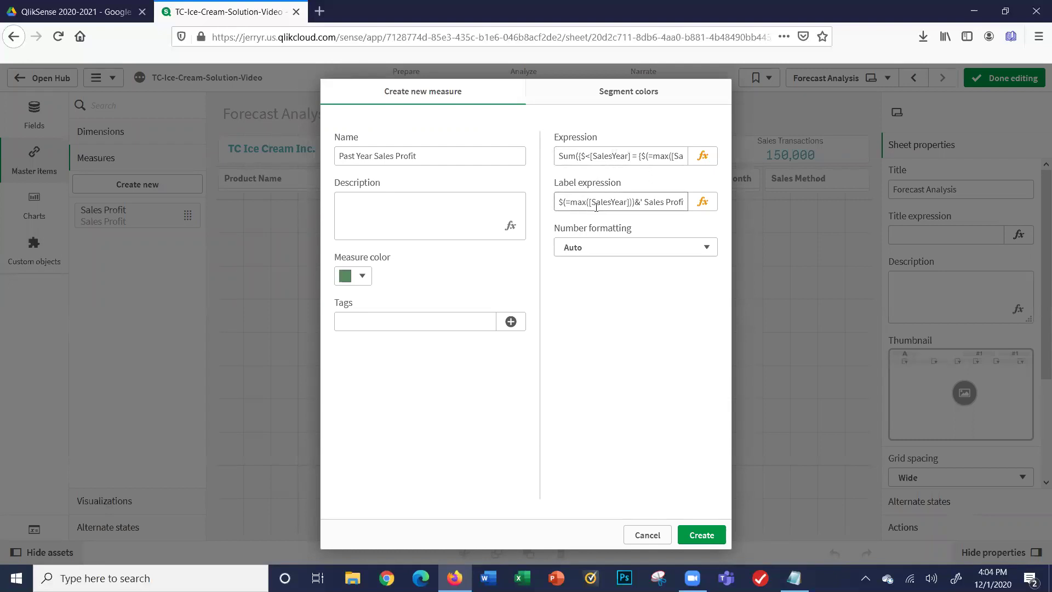
{"action": "left_click", "coordinate": [622, 249]}
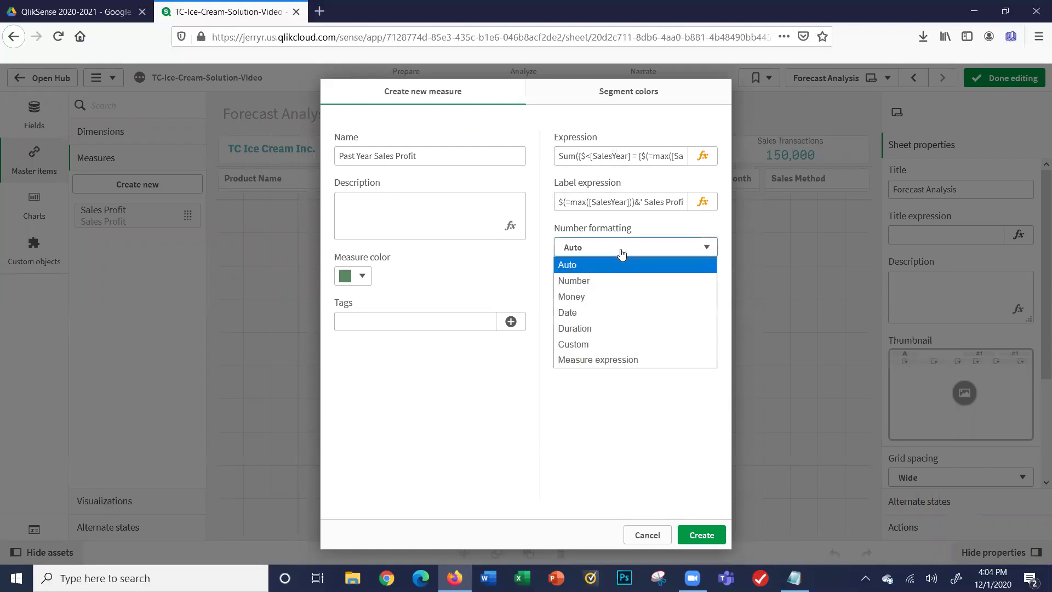
{"action": "left_click", "coordinate": [588, 297]}
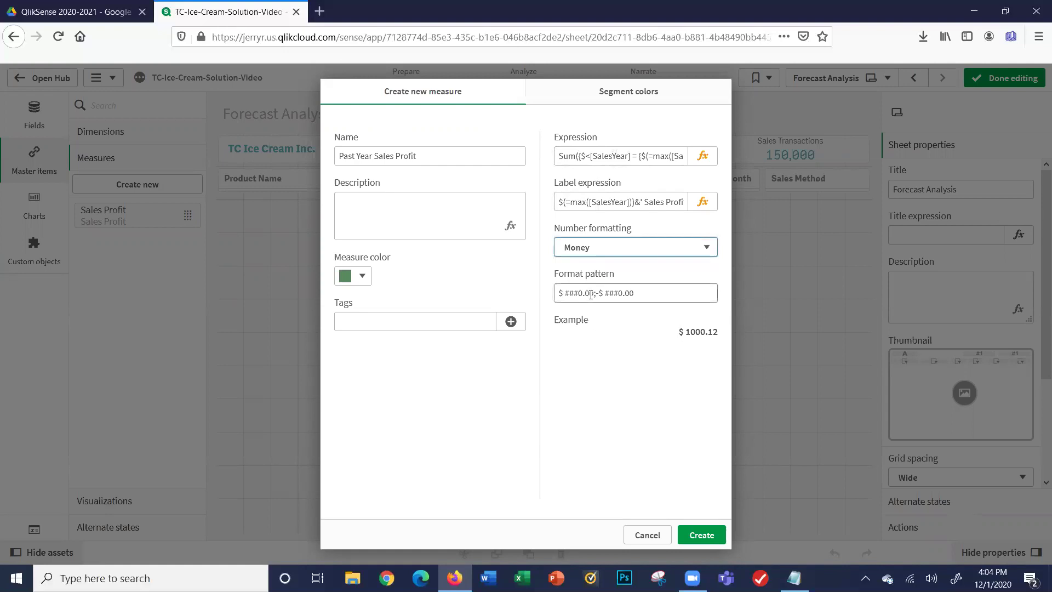
{"action": "left_click", "coordinate": [591, 295]}
{"action": "key", "text": "BackSpace"}
{"action": "key", "text": "BackSpace"}
{"action": "key", "text": "BackSpace"}
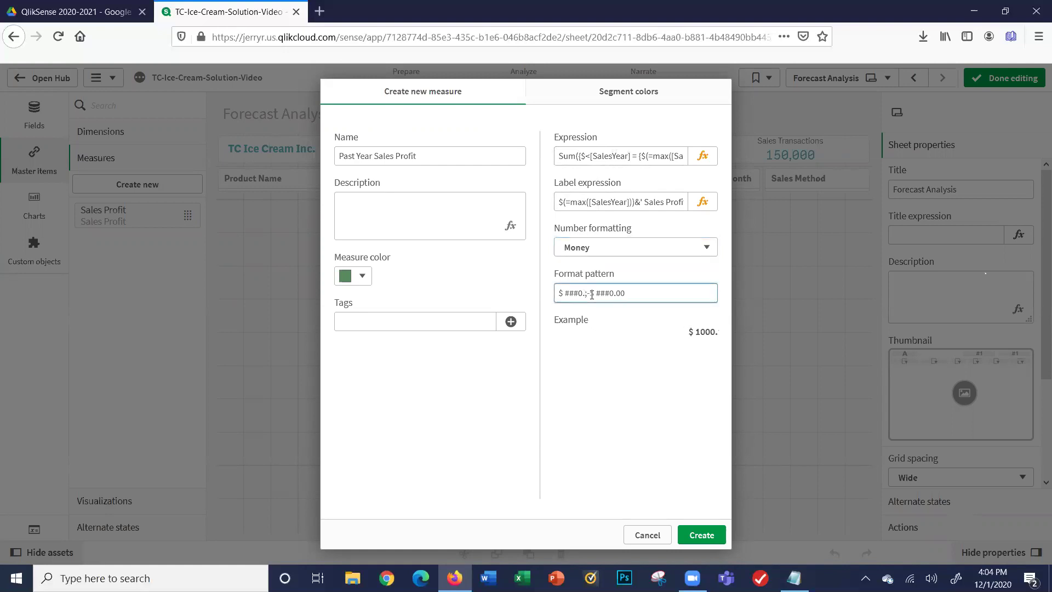
{"action": "key", "text": "BackSpace"}
{"action": "key", "text": "BackSpace"}
{"action": "key", "text": "BackSpace"}
{"action": "left_click", "coordinate": [569, 292]}
{"action": "type", "text": ","}
{"action": "left_click", "coordinate": [600, 293]}
{"action": "type", "text": ","}
{"action": "left_click", "coordinate": [688, 535]}
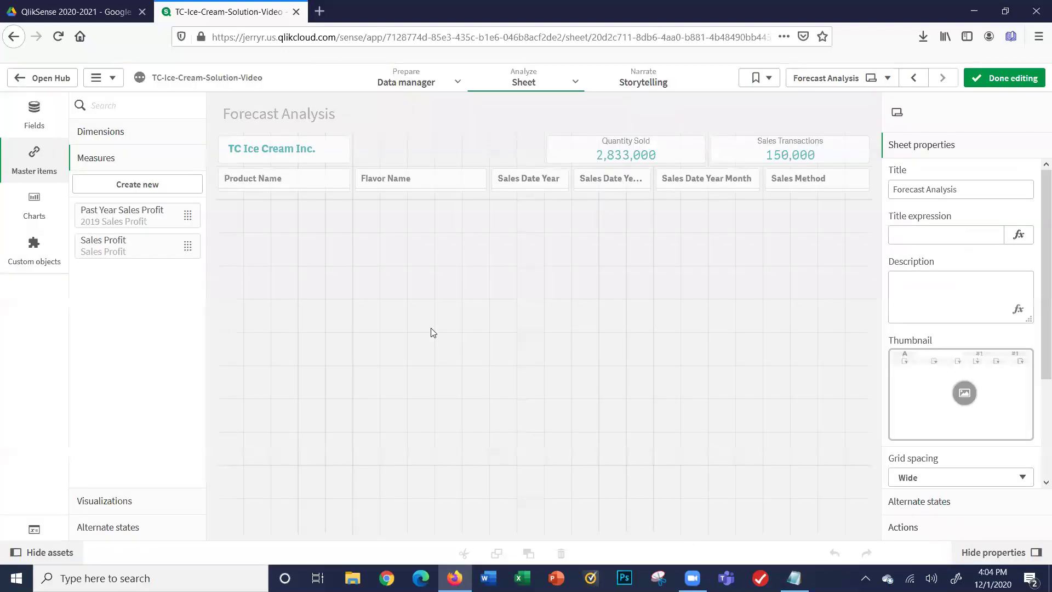
- Check the next measure's instructions in the PDF, then duplicate Past Year Sales Profit
{"action": "left_click", "coordinate": [71, 12]}
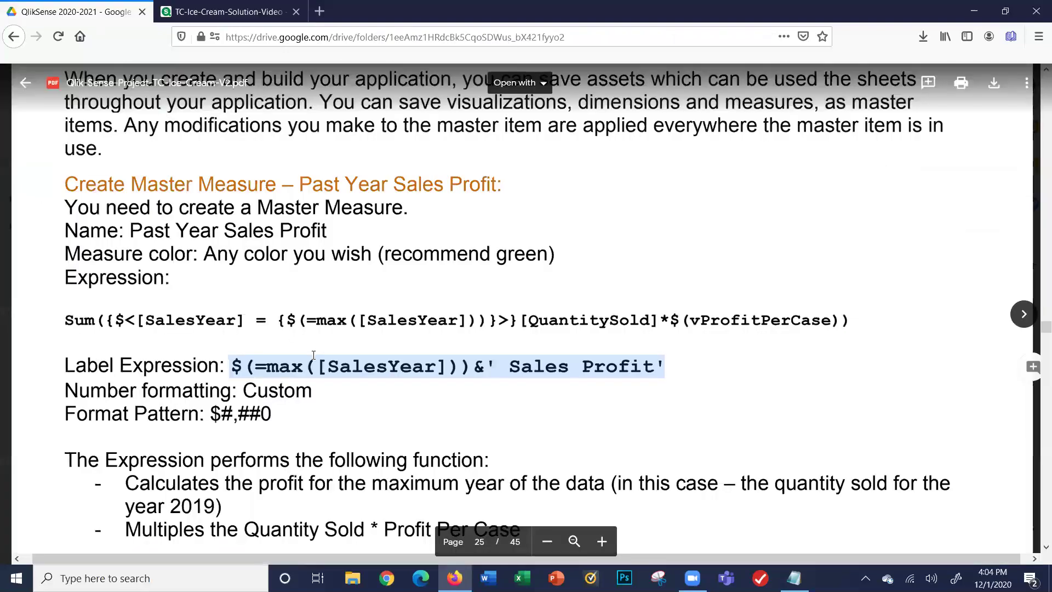
{"action": "scroll", "coordinate": [313, 354], "scroll_direction": "down", "scroll_amount": 10}
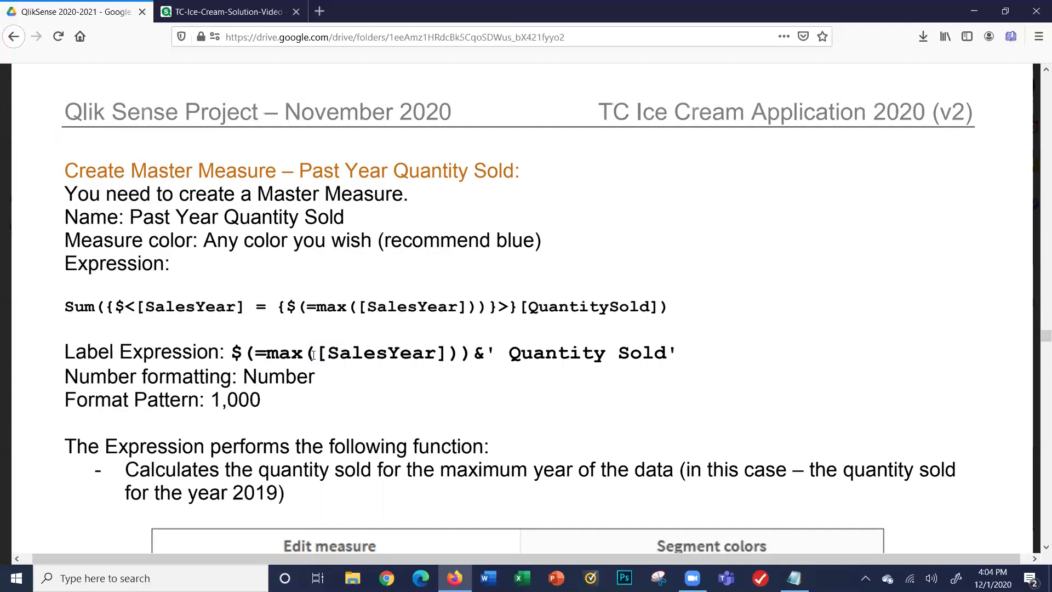
{"action": "left_click", "coordinate": [195, 21]}
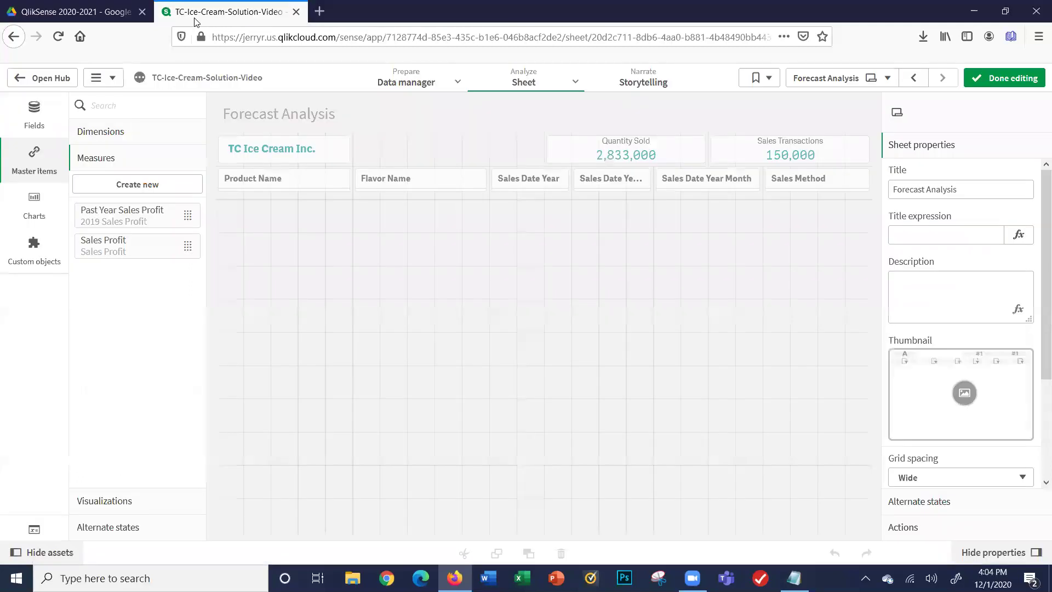
{"action": "right_click", "coordinate": [108, 220]}
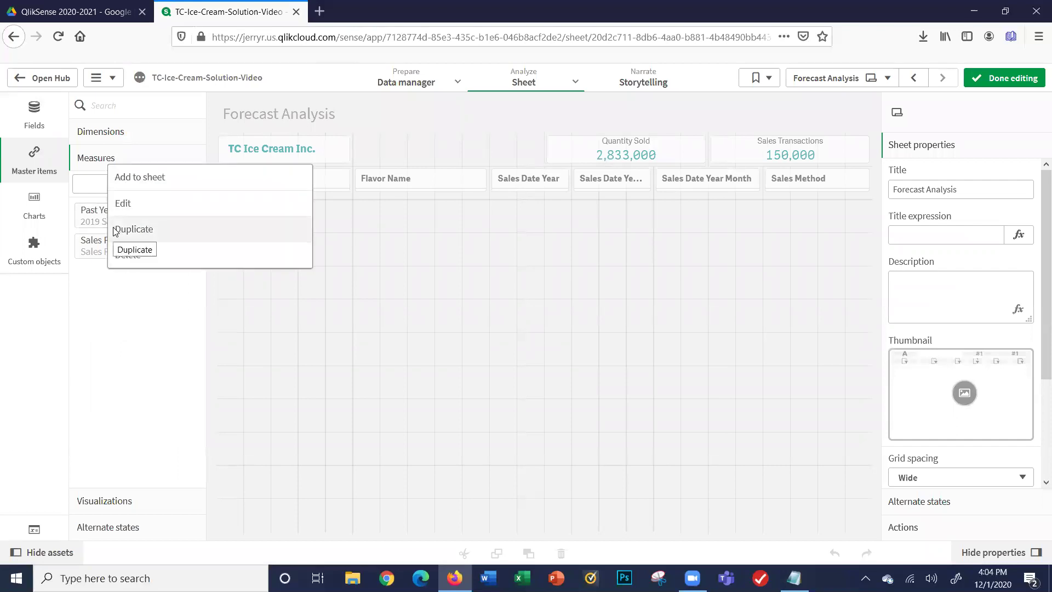
{"action": "left_click", "coordinate": [115, 230]}
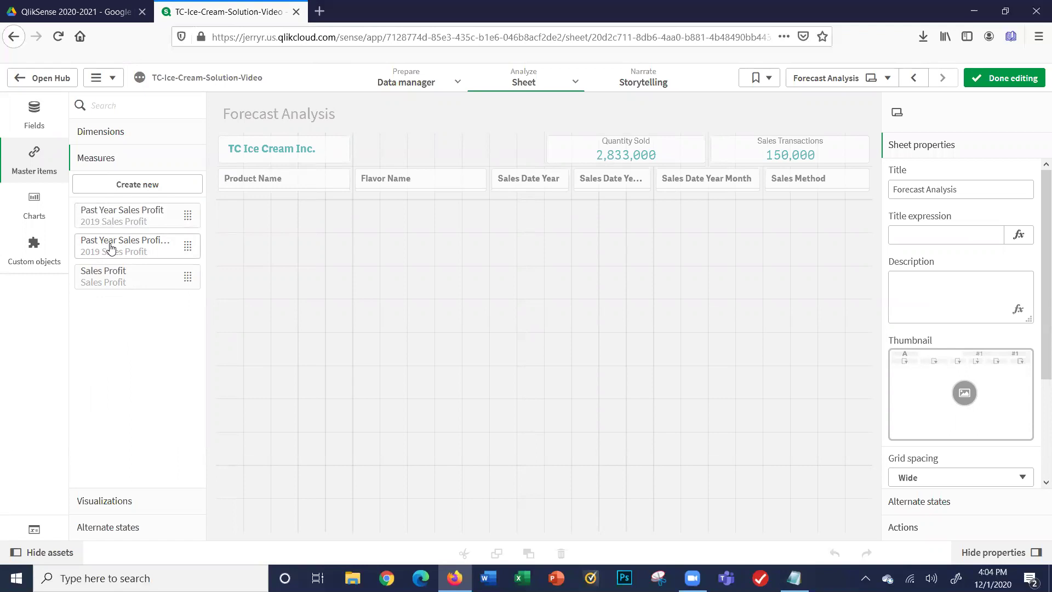
{"action": "right_click", "coordinate": [110, 248]}
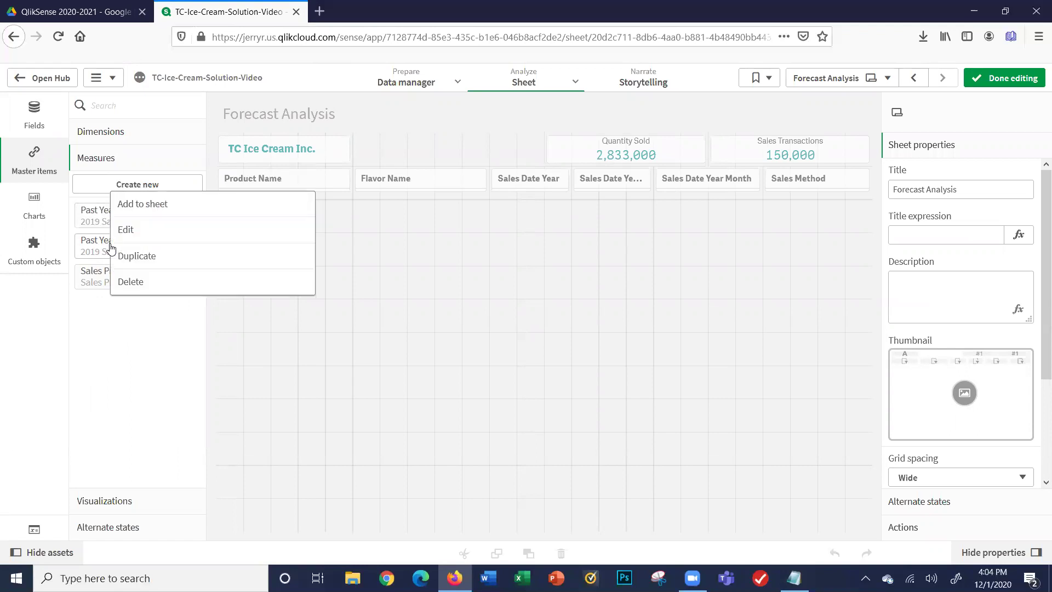
- Rename the duplicate to 'Past Year Quantity Sold' and set its colour to teal (#26a0a7)
{"action": "left_click", "coordinate": [118, 230]}
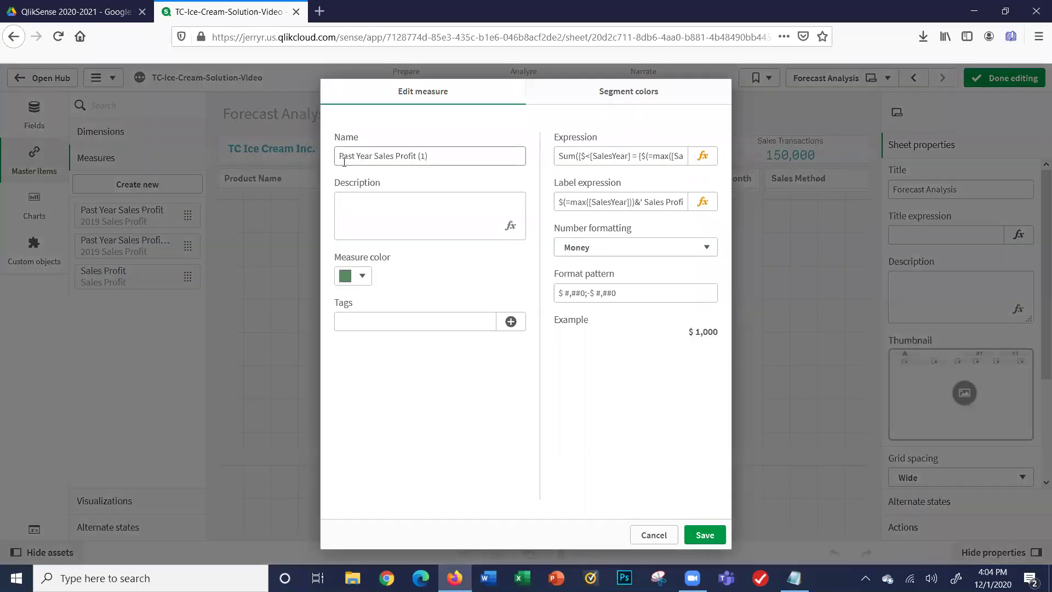
{"action": "left_click", "coordinate": [435, 156]}
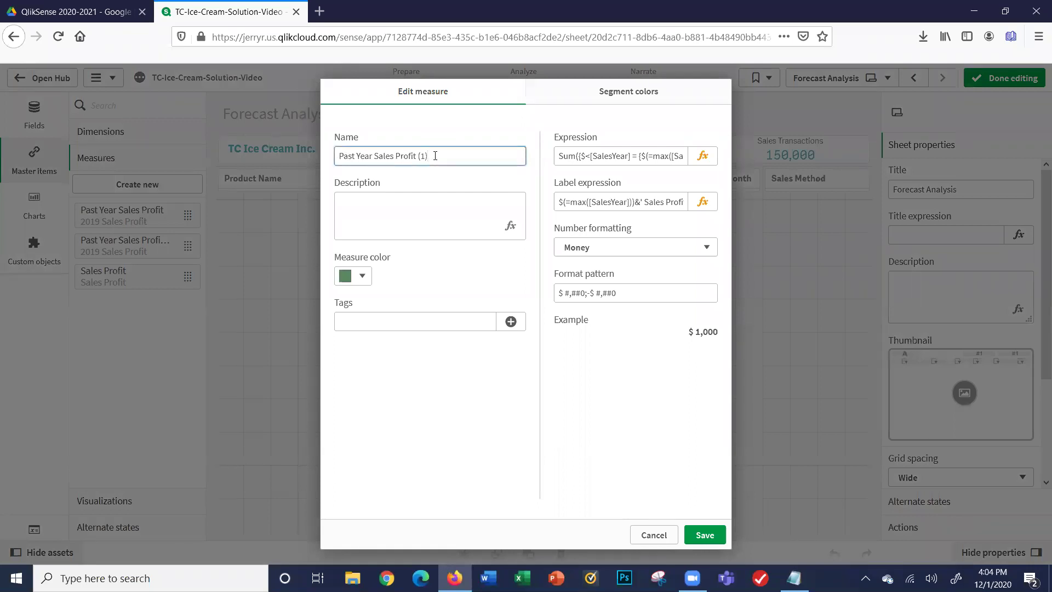
{"action": "key", "text": "BackSpace"}
{"action": "key", "text": "BackSpace"}
{"action": "key", "text": "BackSpace"}
{"action": "key", "text": "BackSpace"}
{"action": "key", "text": "BackSpace"}
{"action": "key", "text": "BackSpace"}
{"action": "key", "text": "BackSpace"}
{"action": "key", "text": "BackSpace"}
{"action": "key", "text": "BackSpace"}
{"action": "key", "text": "BackSpace"}
{"action": "key", "text": "BackSpace"}
{"action": "key", "text": "BackSpace"}
{"action": "key", "text": "BackSpace"}
{"action": "key", "text": "BackSpace"}
{"action": "key", "text": "BackSpace"}
{"action": "type", "text": "Quantity Sold"}
{"action": "left_click", "coordinate": [72, 13]}
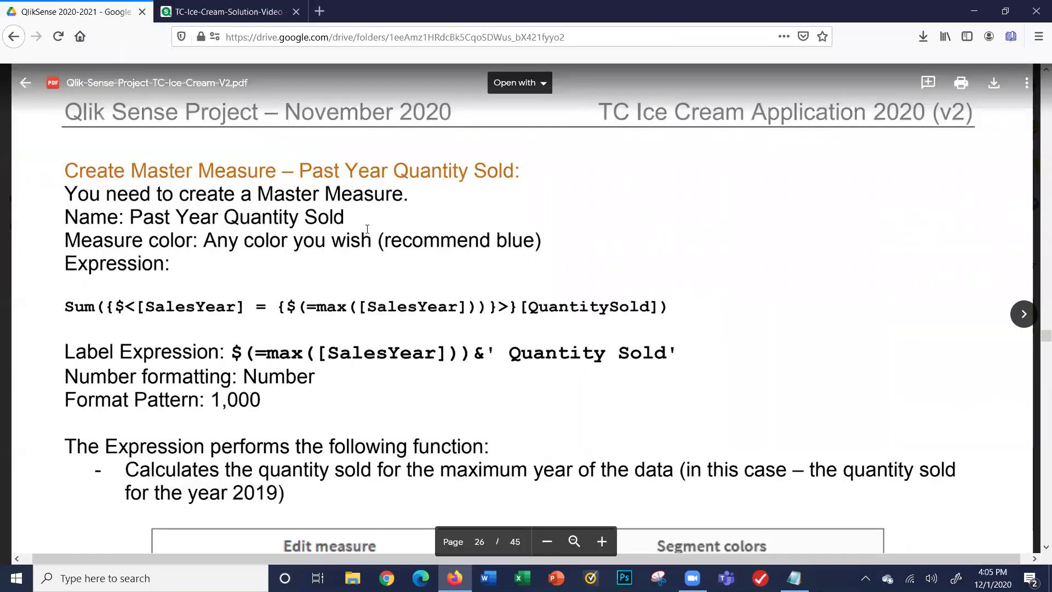
{"action": "left_click", "coordinate": [247, 13]}
{"action": "left_click", "coordinate": [362, 276]}
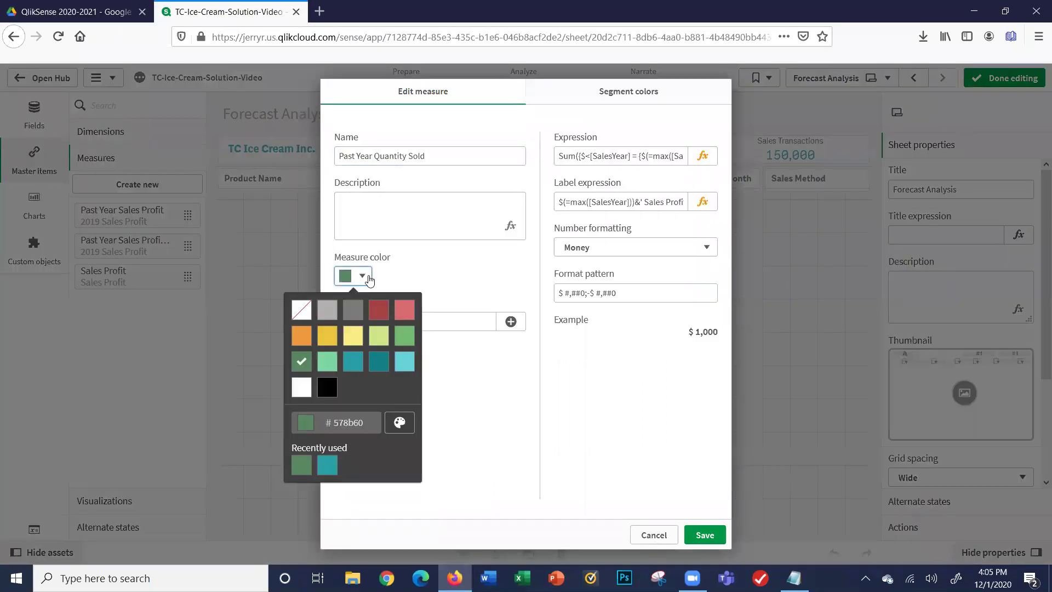
{"action": "left_click", "coordinate": [349, 364]}
{"action": "left_click", "coordinate": [703, 156]}
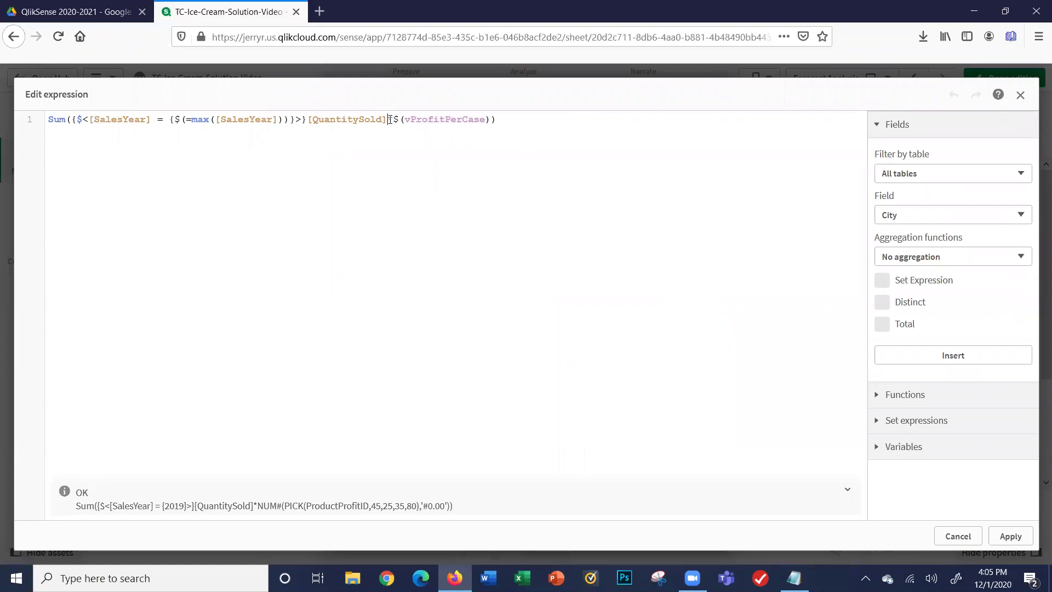
- Remove *$(vProfitPerCase) from the expression so it sums only QuantitySold
{"action": "left_click_drag", "start_coordinate": [388, 119], "coordinate": [490, 118]}
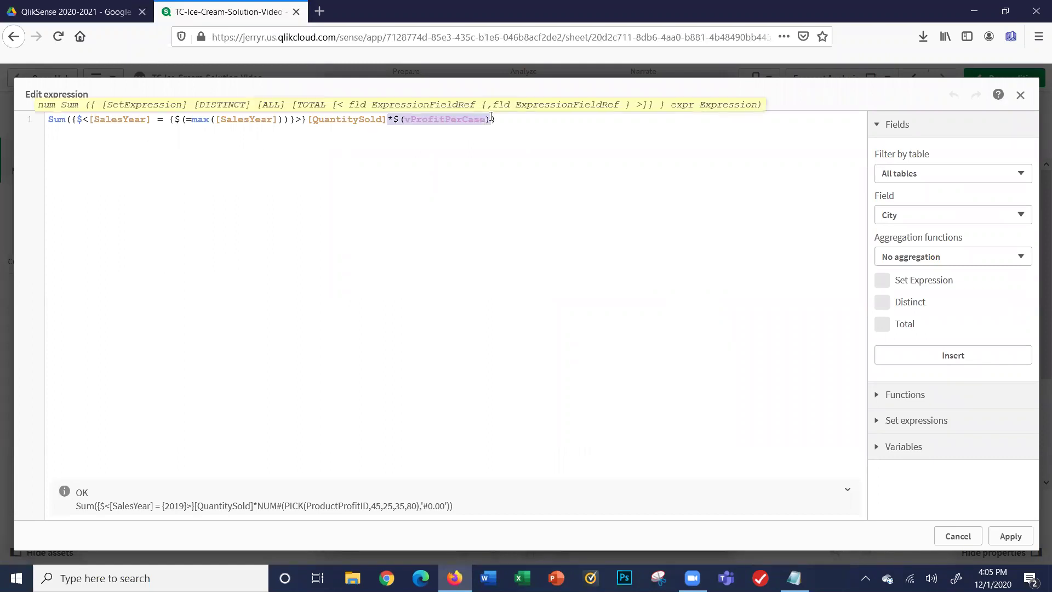
{"action": "key", "text": "Delete"}
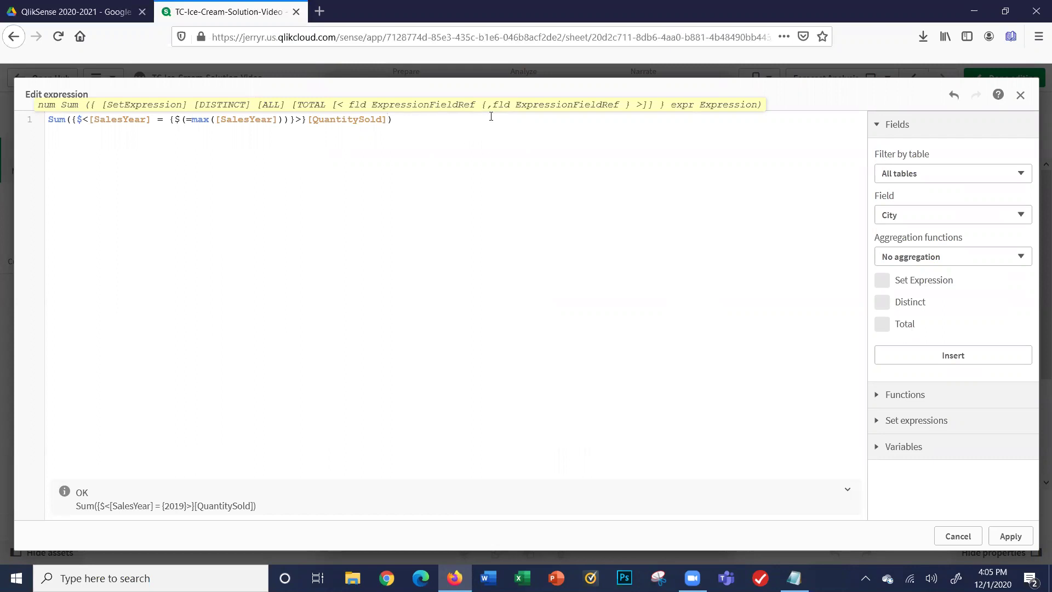
{"action": "left_click", "coordinate": [1010, 536]}
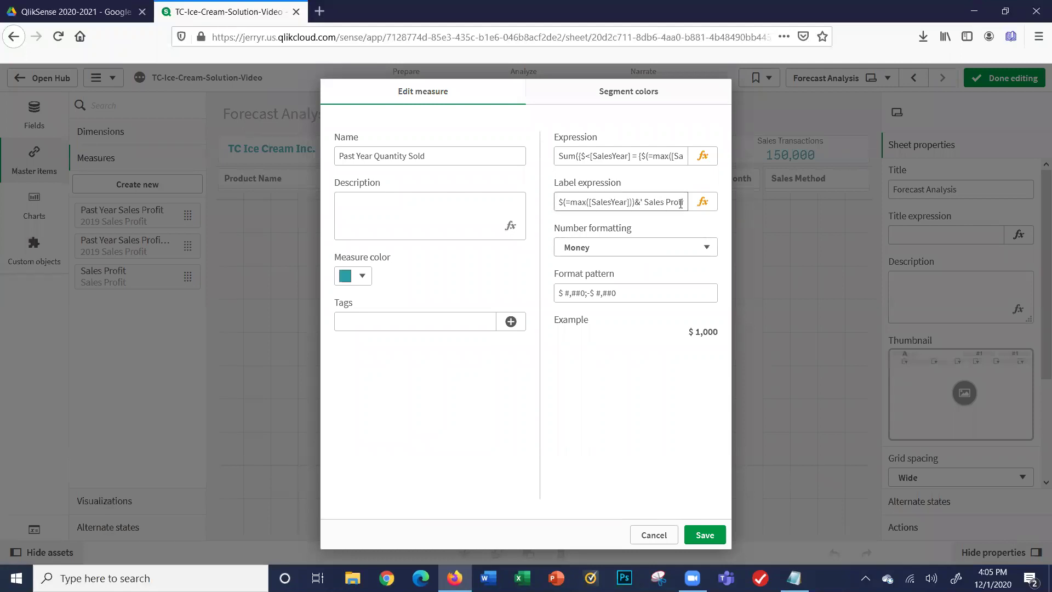
- Change the label expression to $(=max([SalesYear]))&' Quantity Sold'
{"action": "left_click", "coordinate": [702, 202]}
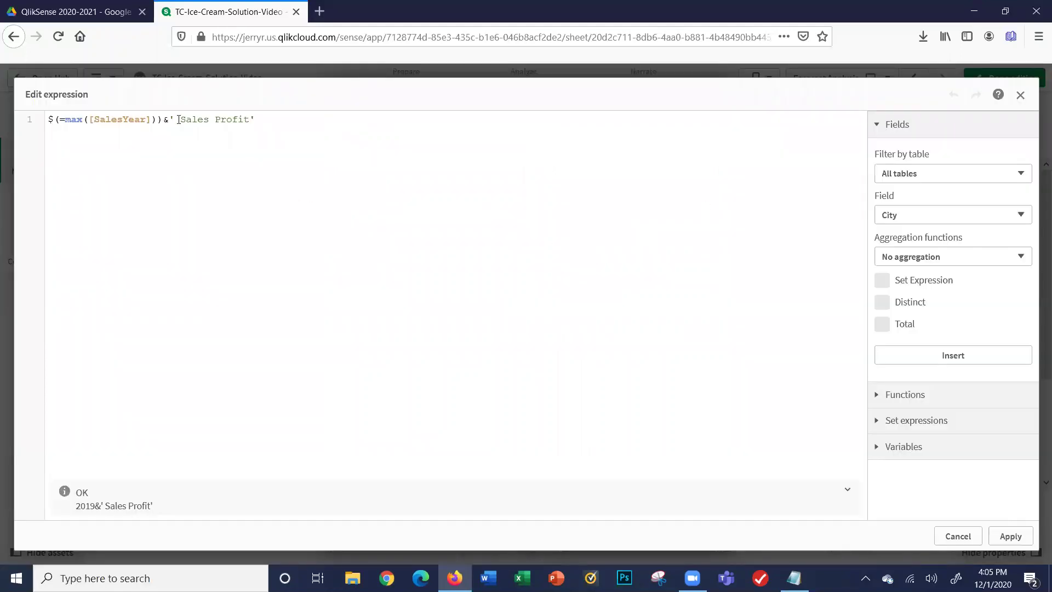
{"action": "left_click_drag", "start_coordinate": [184, 119], "coordinate": [249, 118]}
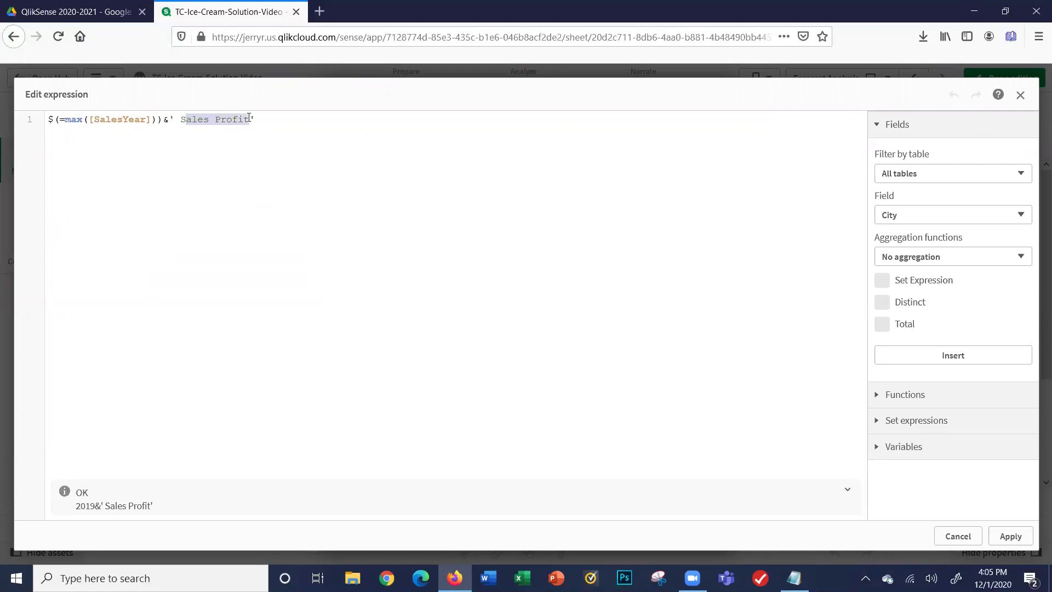
{"action": "key", "text": "BackSpace"}
{"action": "key", "text": "BackSpace"}
{"action": "type", "text": "Quani"}
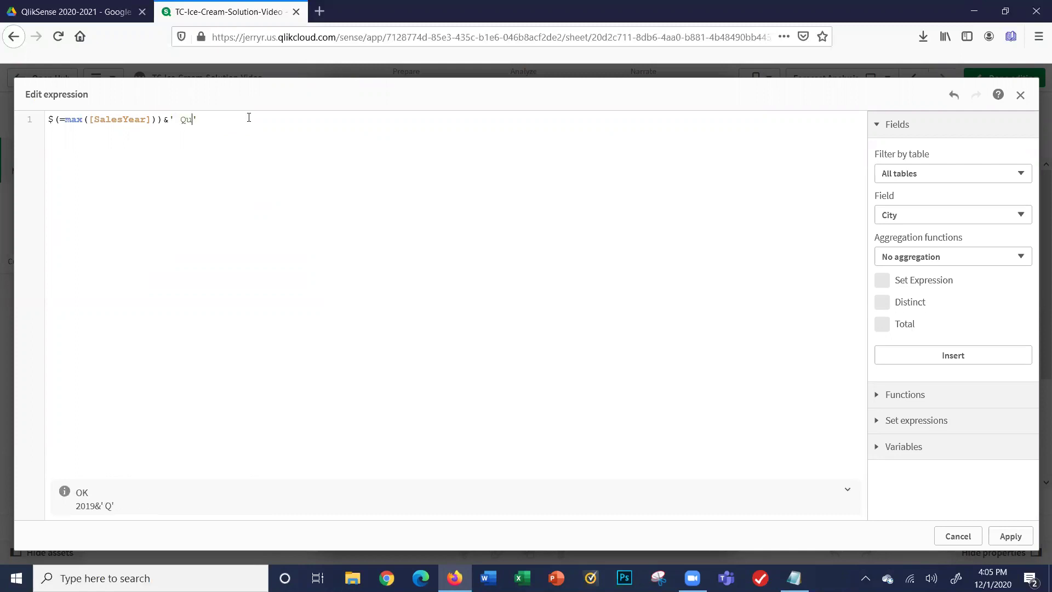
{"action": "key", "text": "BackSpace"}
{"action": "key", "text": "BackSpace"}
{"action": "type", "text": "ntity Sold"}
- Apply the label, format Past Year Quantity Sold as Number 1,000, and save it
{"action": "left_click", "coordinate": [1009, 535]}
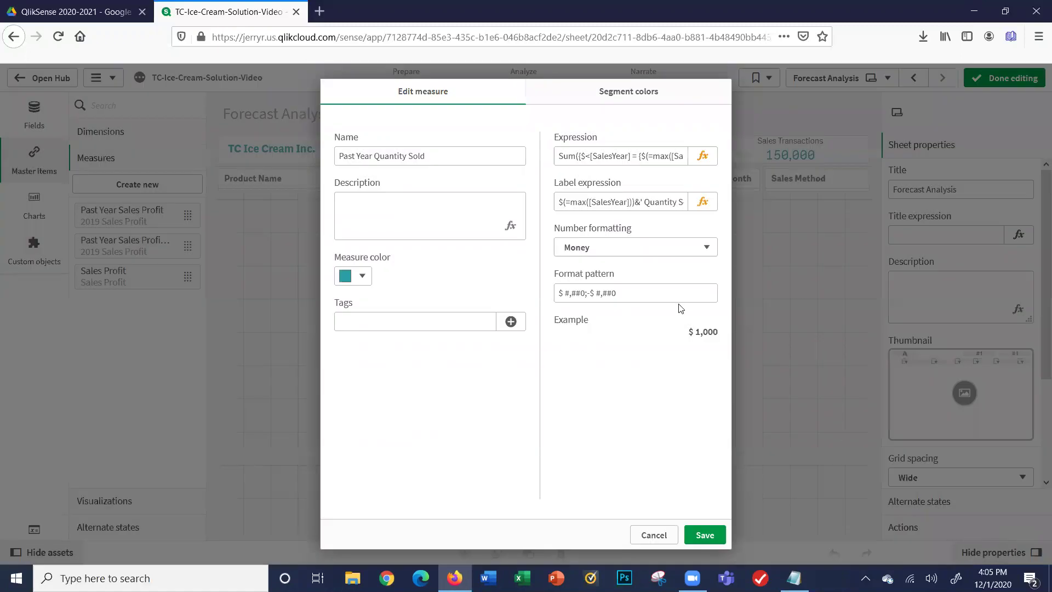
{"action": "left_click", "coordinate": [676, 253]}
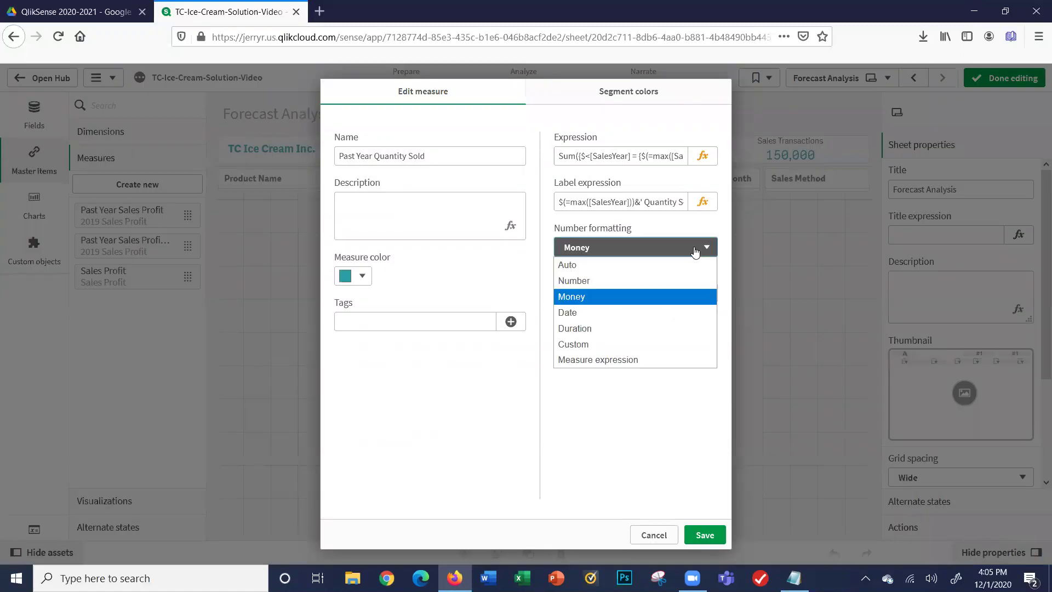
{"action": "left_click", "coordinate": [644, 280]}
{"action": "left_click", "coordinate": [642, 317]}
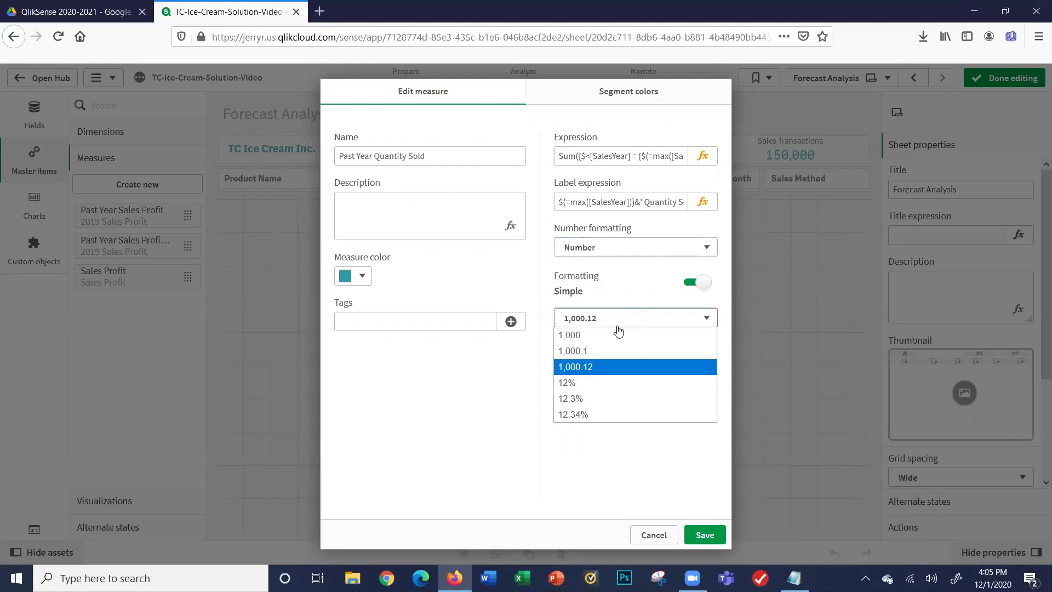
{"action": "left_click", "coordinate": [612, 335]}
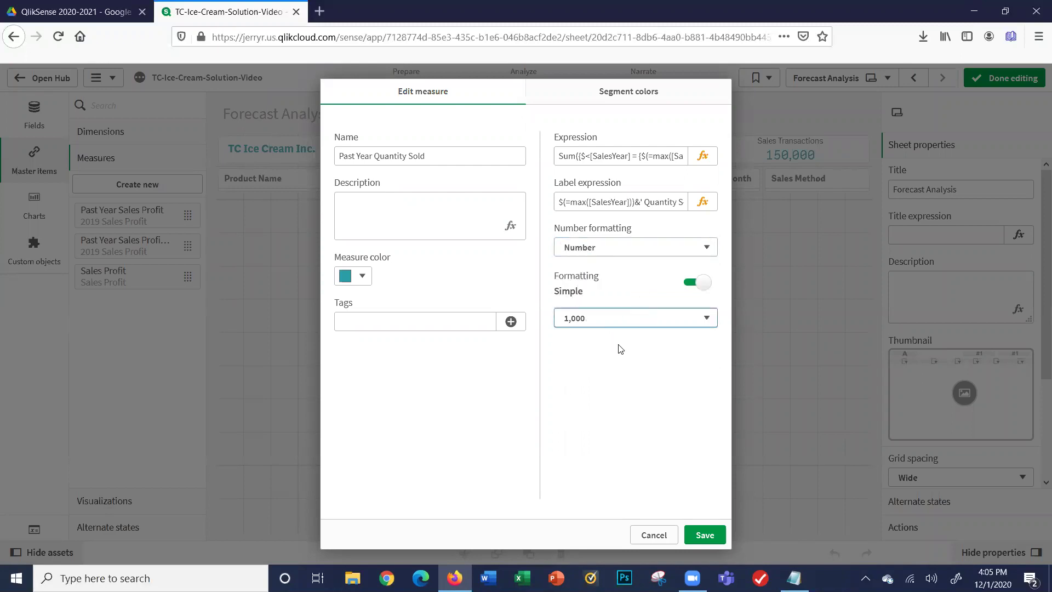
{"action": "left_click", "coordinate": [704, 535]}
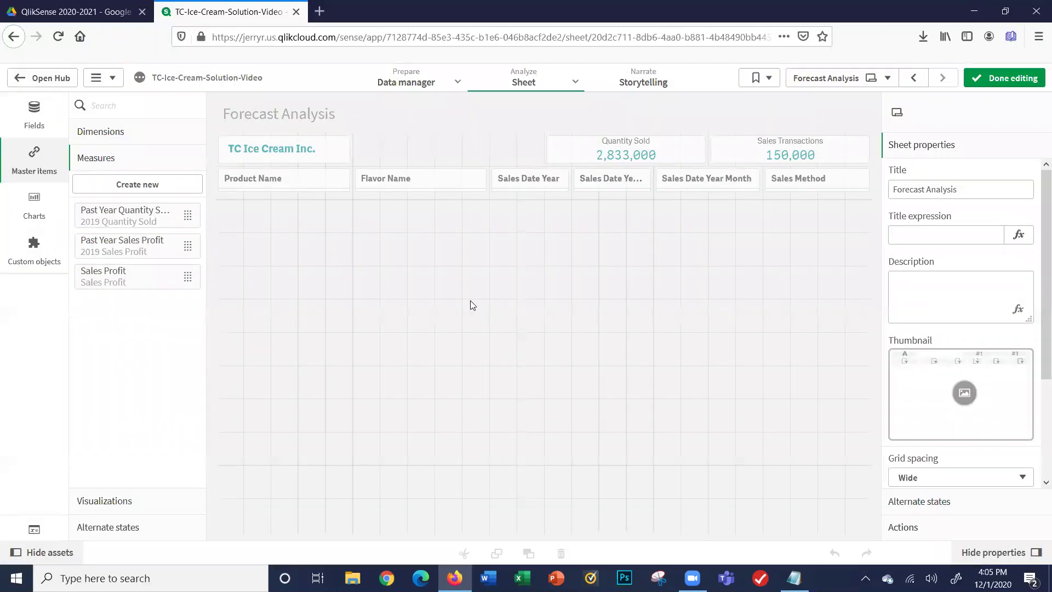
- Scroll further through the instructions PDF, then return to the Forecast Analysis sheet
{"action": "key", "text": "ctrl+shift+Tab"}
{"action": "scroll", "coordinate": [279, 298], "scroll_direction": "down", "scroll_amount": 10}
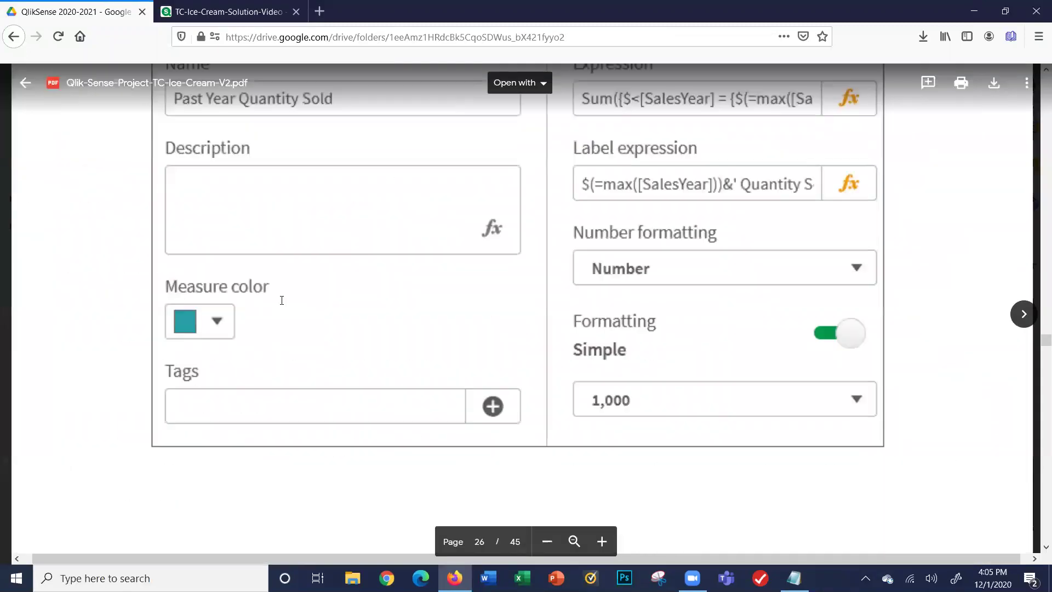
{"action": "scroll", "coordinate": [282, 300], "scroll_direction": "down", "scroll_amount": 2}
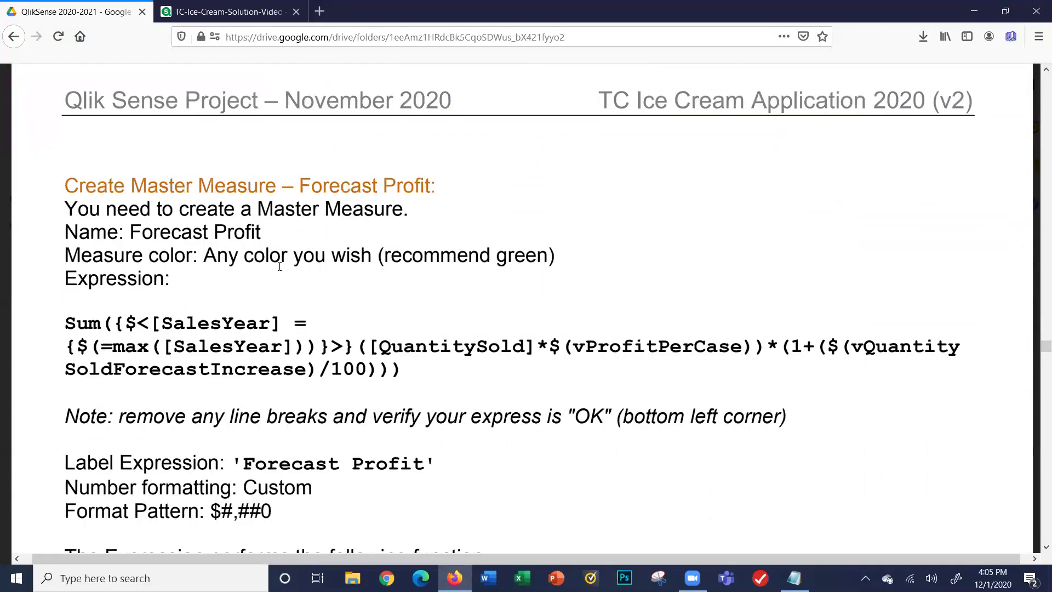
{"action": "key", "text": "ctrl+Tab"}
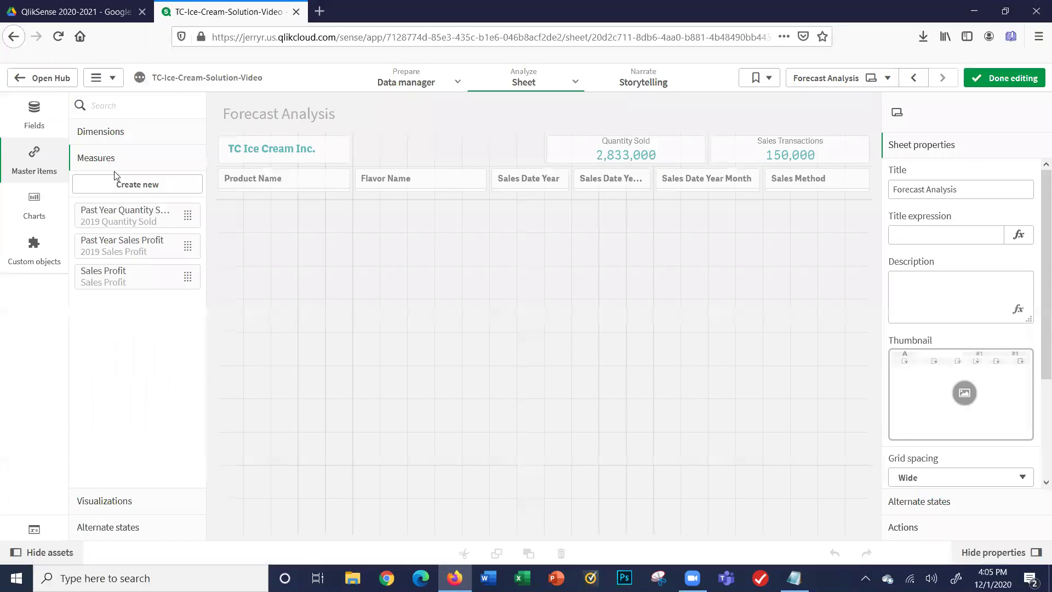
- Start a new master measure named Forecast Profit with a dark green colour
{"action": "left_click", "coordinate": [115, 180]}
{"action": "left_click", "coordinate": [340, 158]}
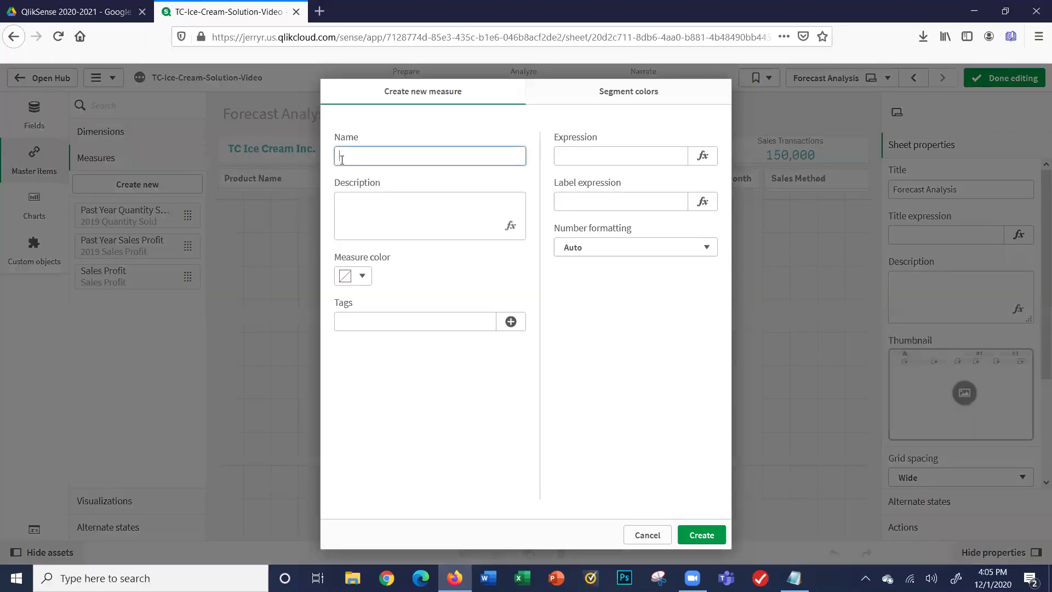
{"action": "type", "text": "Forecast Profit"}
{"action": "left_click", "coordinate": [363, 275]}
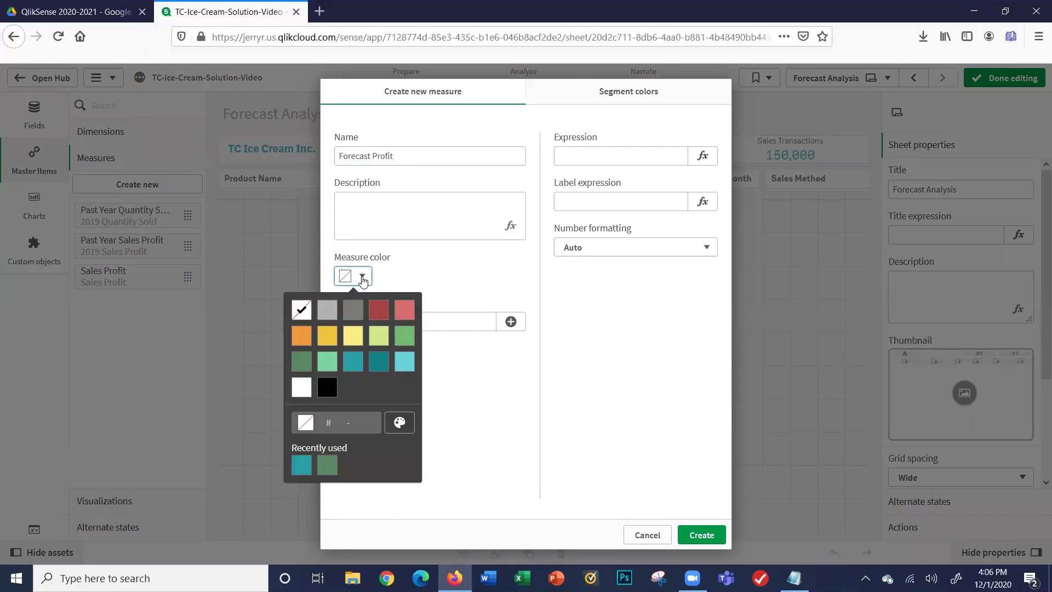
{"action": "left_click", "coordinate": [306, 358]}
- Open the full expression editor and copy the Forecast Profit Sum expression from the PDF
{"action": "left_click", "coordinate": [604, 155]}
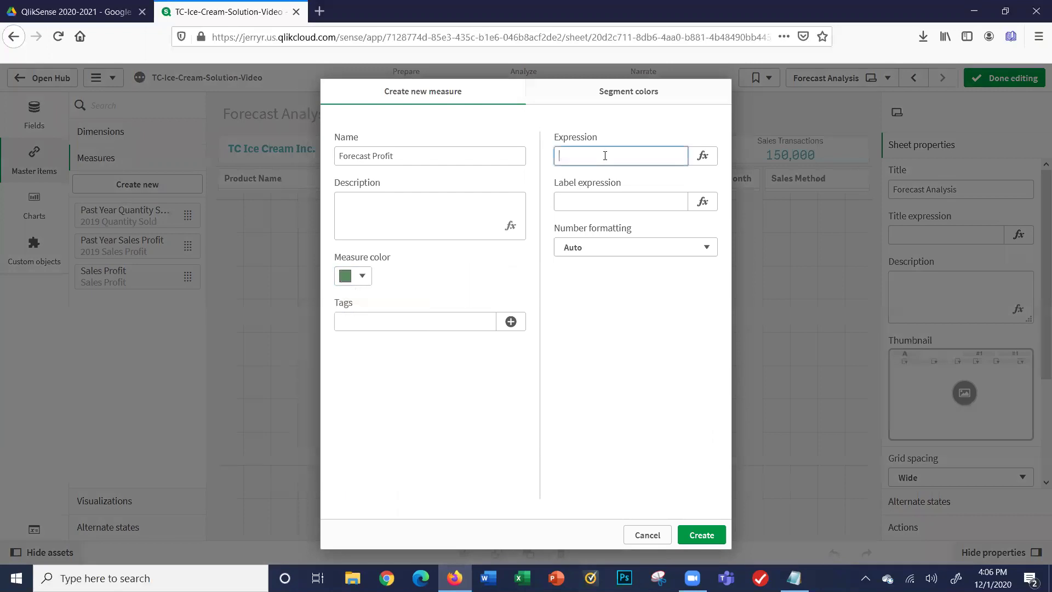
{"action": "left_click", "coordinate": [702, 156]}
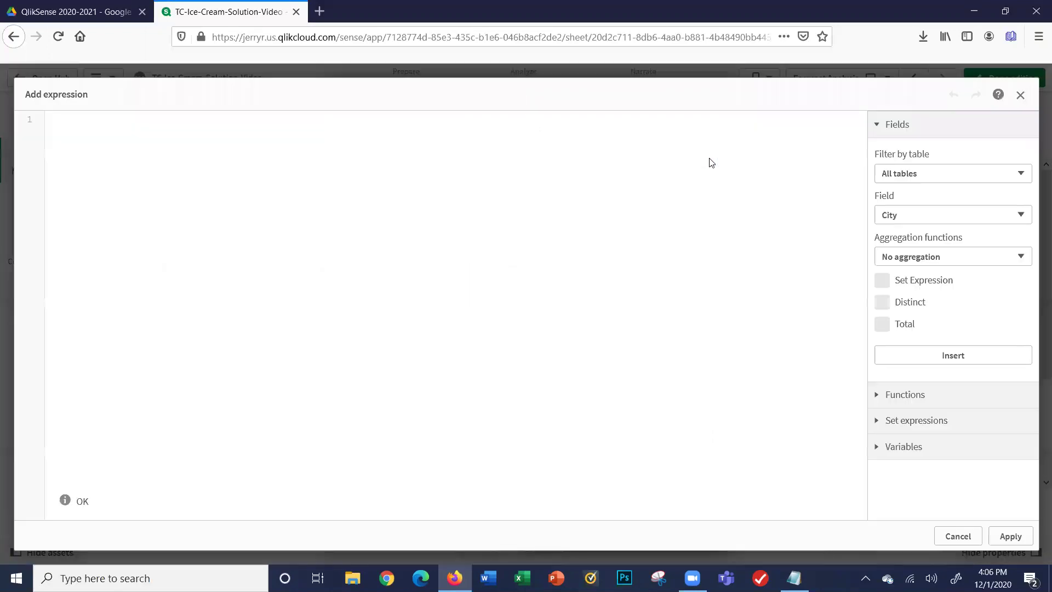
{"action": "left_click", "coordinate": [48, 9]}
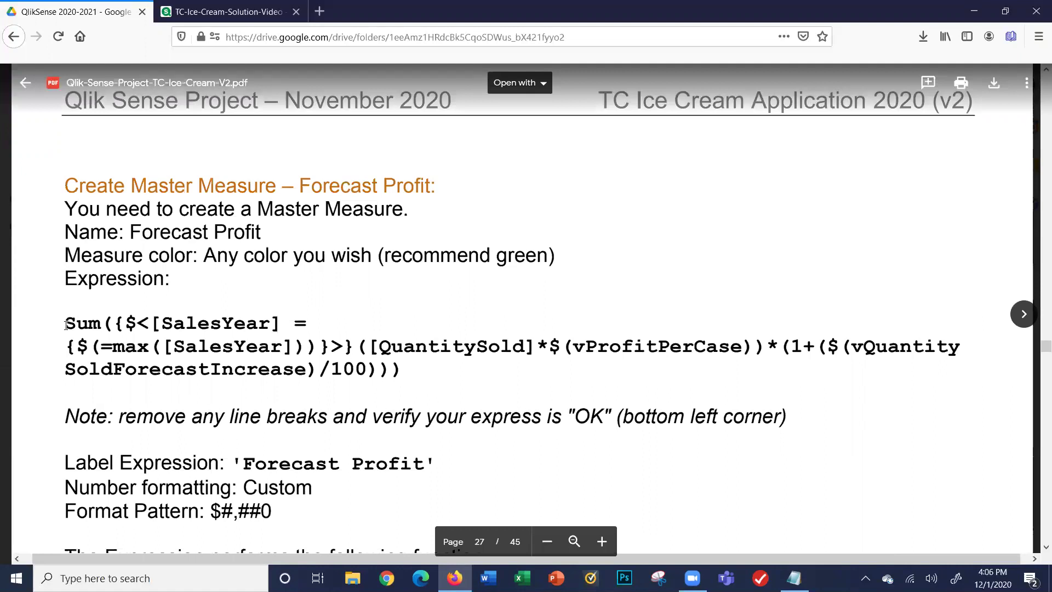
{"action": "left_click_drag", "start_coordinate": [65, 326], "coordinate": [337, 369]}
{"action": "key", "text": "ctrl+c"}
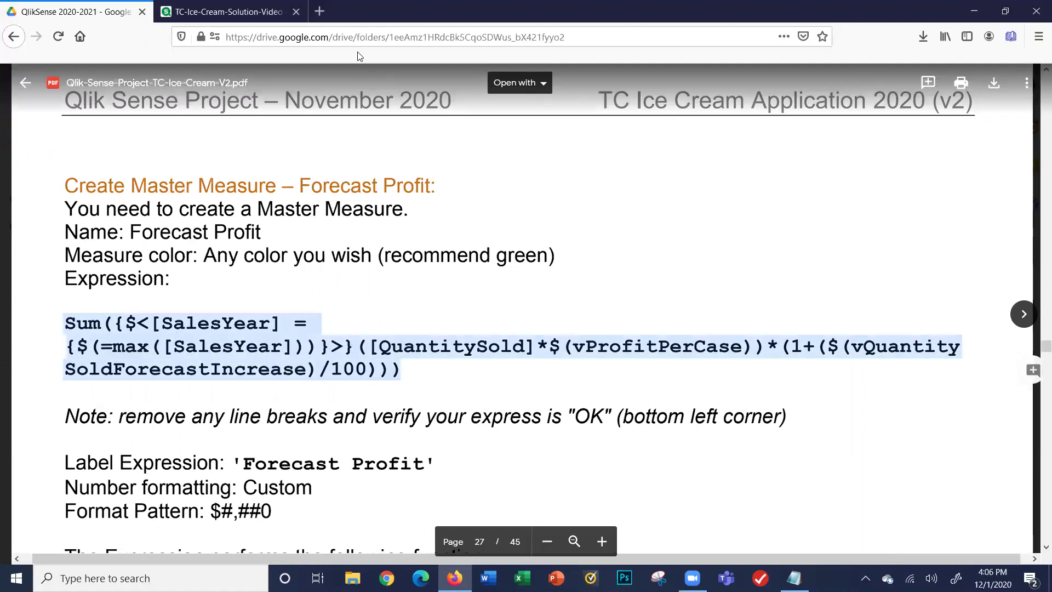
{"action": "left_click", "coordinate": [257, 19]}
- Paste the Forecast Profit Sum expression and join its lines into one so it validates OK
{"action": "key", "text": "ctrl+v"}
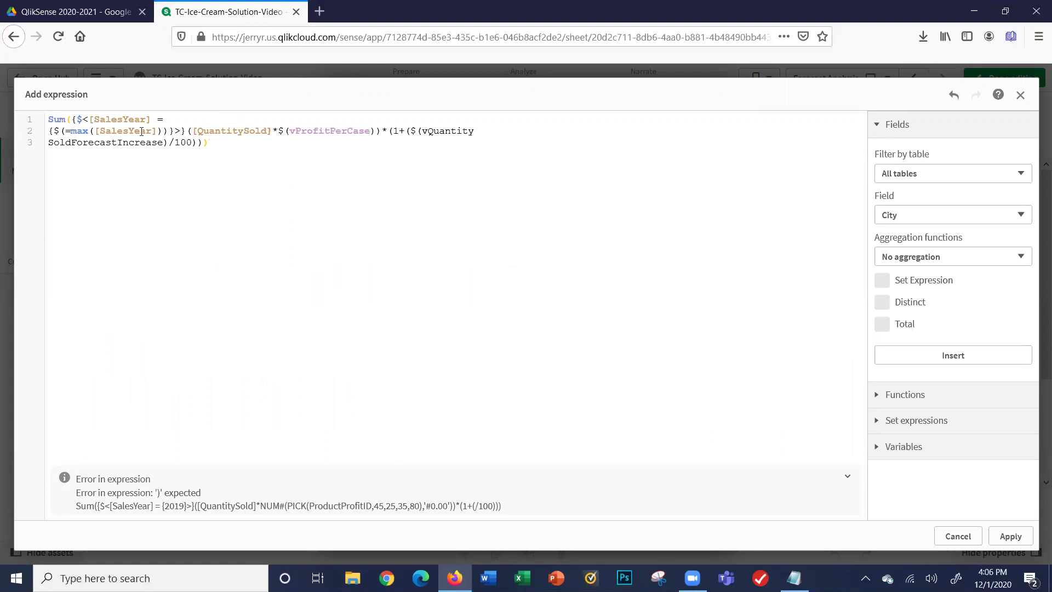
{"action": "left_click", "coordinate": [49, 131]}
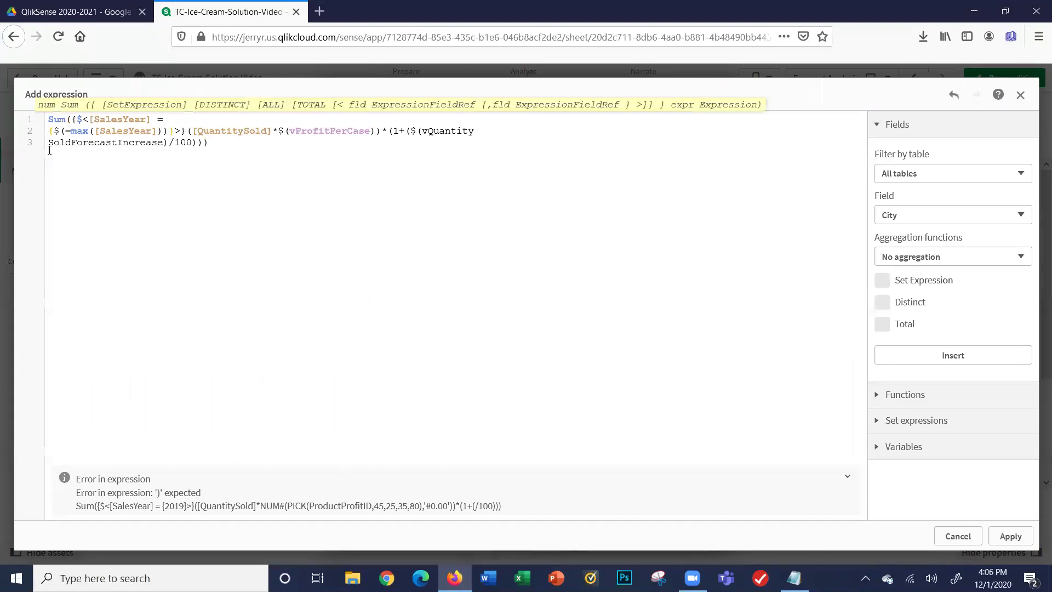
{"action": "key", "text": "BackSpace"}
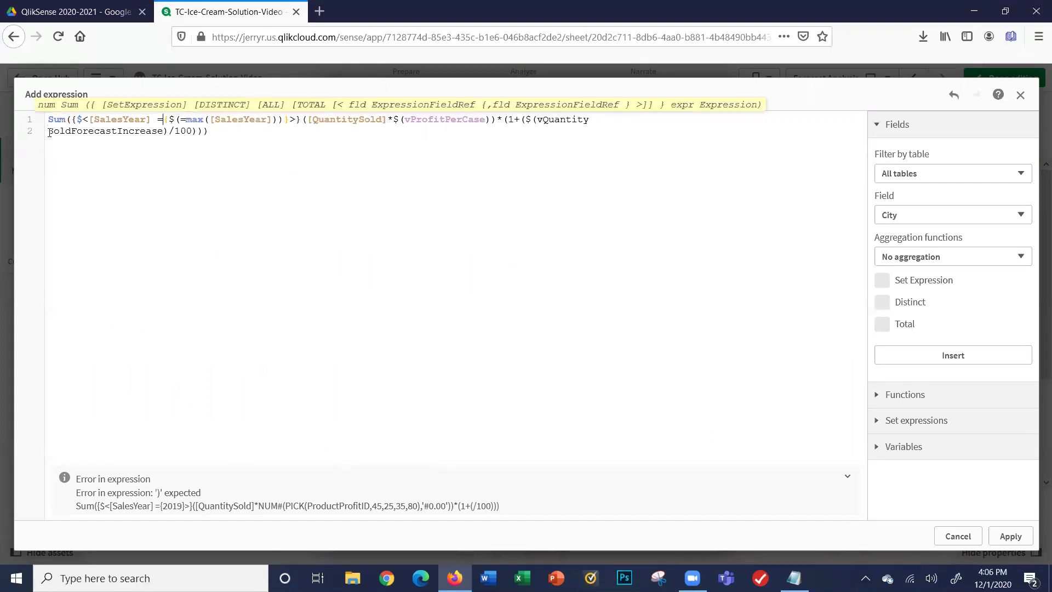
{"action": "left_click", "coordinate": [48, 131]}
{"action": "key", "text": "BackSpace"}
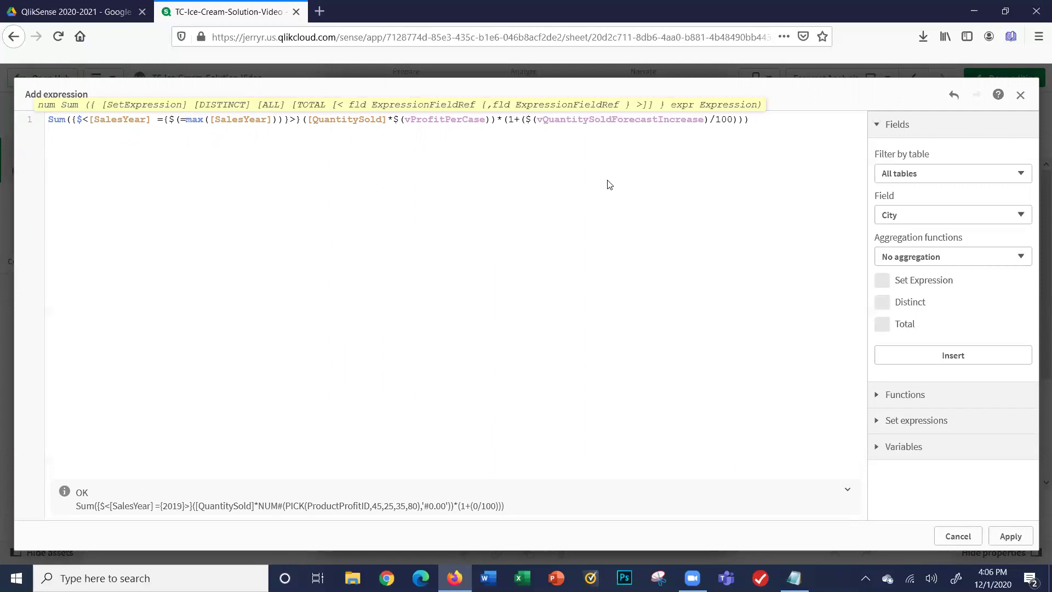
{"action": "left_click", "coordinate": [76, 120]}
- Apply the expression and paste 'Forecast Profit' from the PDF as the label expression
{"action": "left_click", "coordinate": [1008, 537]}
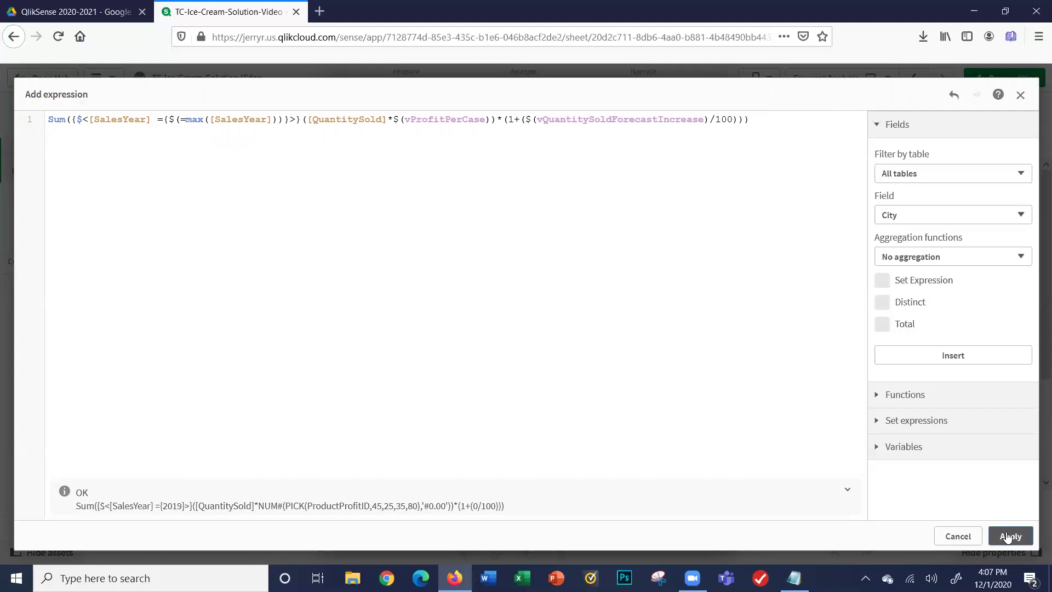
{"action": "left_click", "coordinate": [41, 7]}
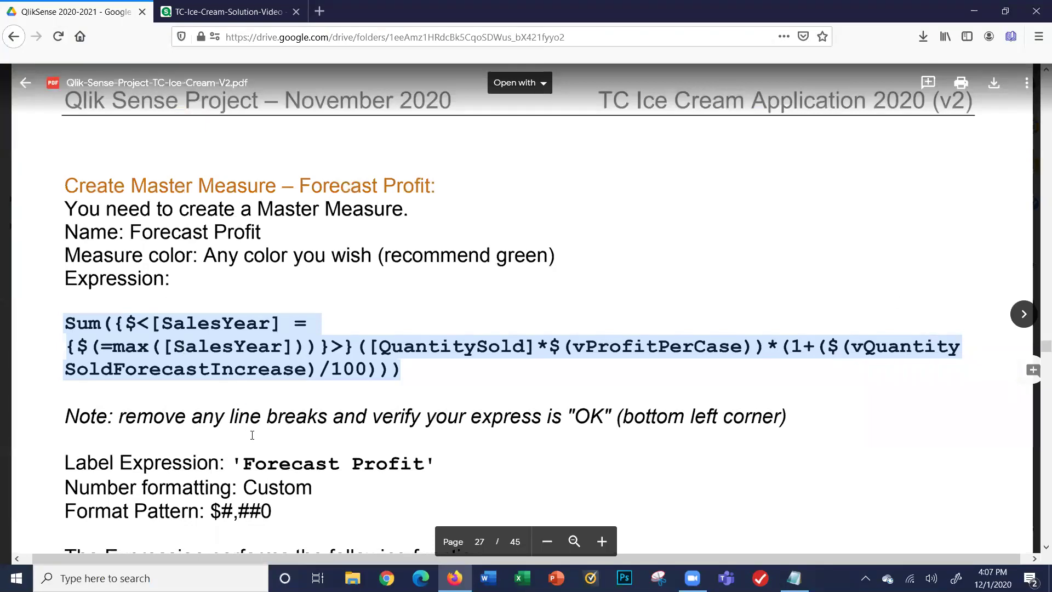
{"action": "scroll", "coordinate": [252, 434], "scroll_direction": "down", "scroll_amount": 2}
{"action": "left_click_drag", "start_coordinate": [434, 366], "coordinate": [241, 372]}
{"action": "key", "text": "ctrl+c"}
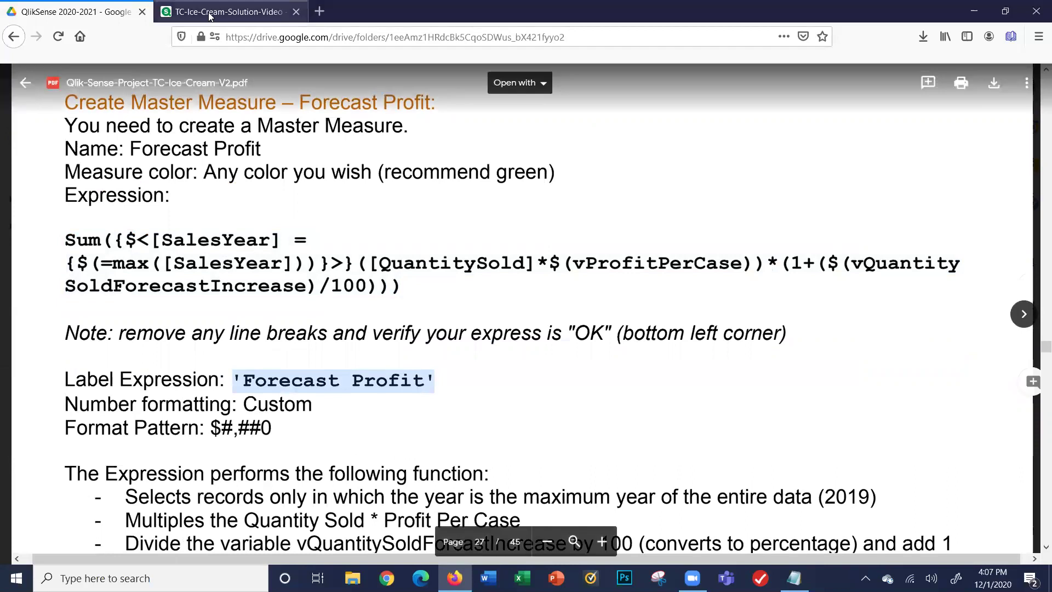
{"action": "left_click", "coordinate": [208, 14]}
{"action": "left_click", "coordinate": [570, 202]}
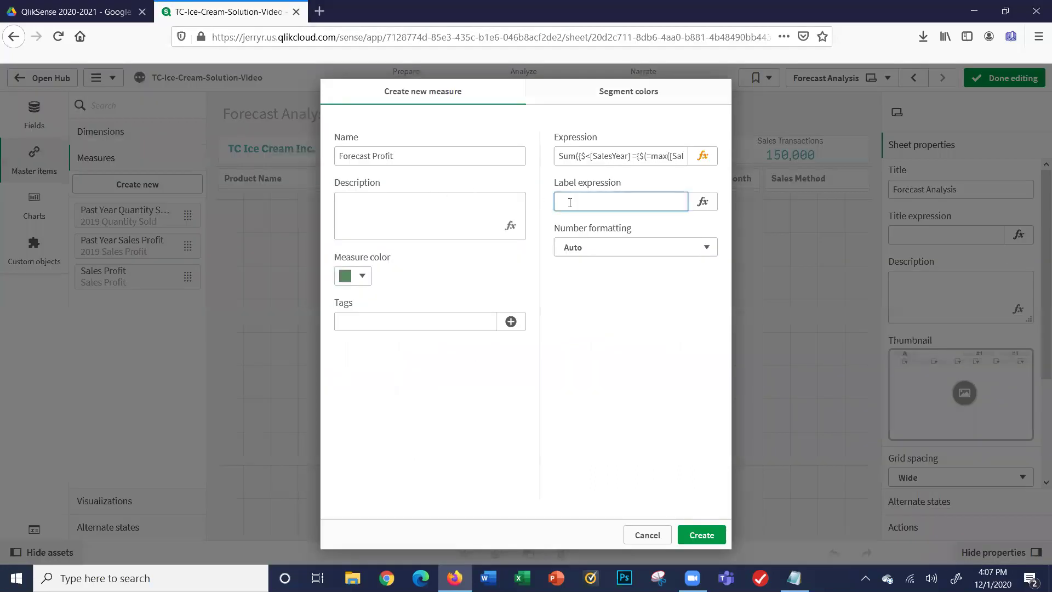
{"action": "key", "text": "ctrl+v"}
- Format the measure as Money with pattern $ #,##0;-$ #,##0 and create Forecast Profit
{"action": "left_click", "coordinate": [588, 246]}
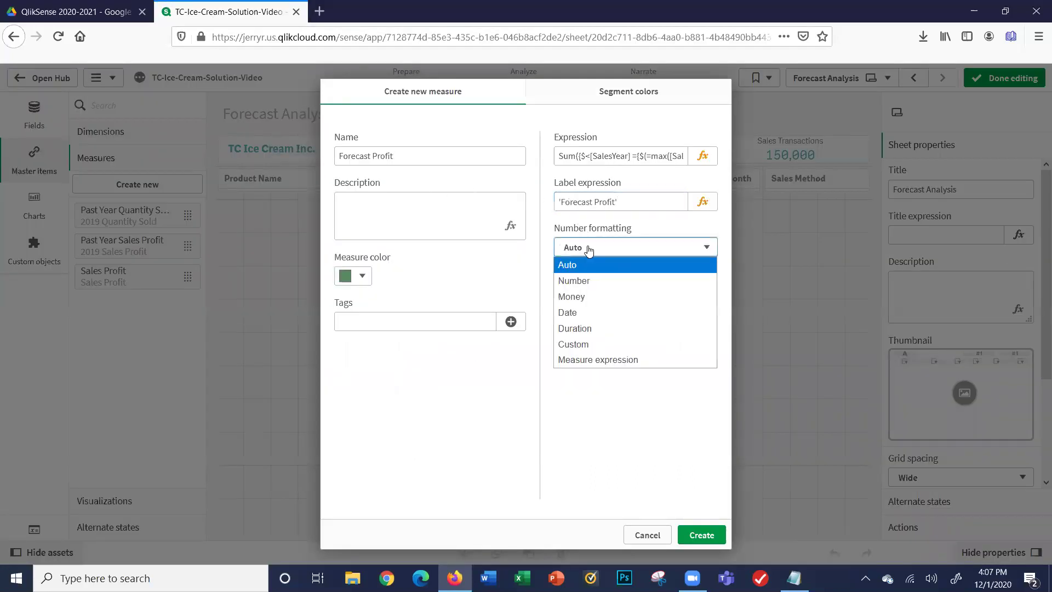
{"action": "left_click", "coordinate": [582, 296]}
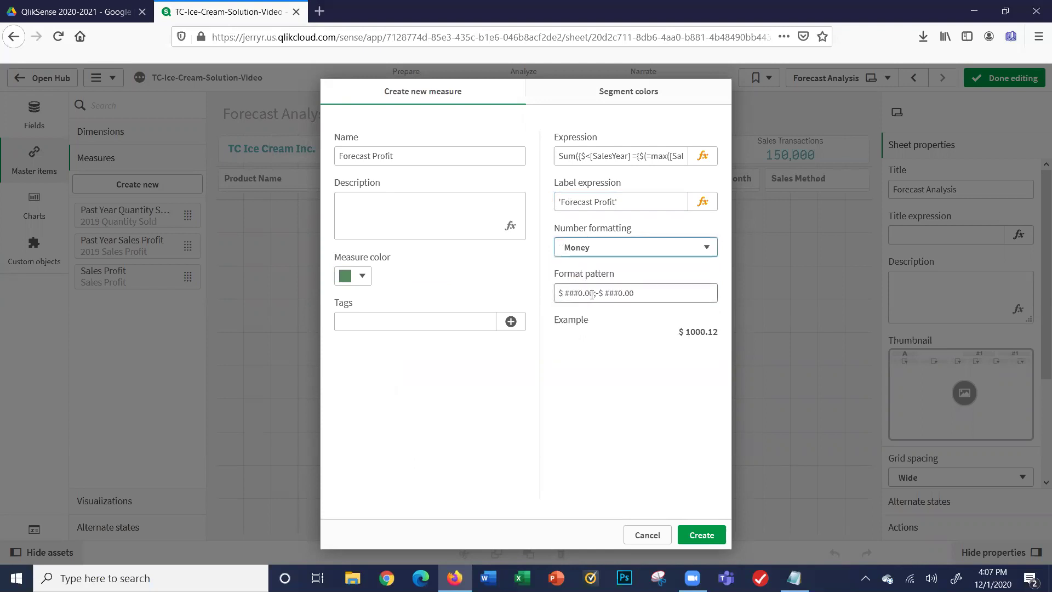
{"action": "left_click", "coordinate": [591, 294]}
{"action": "key", "text": "BackSpace"}
{"action": "key", "text": "BackSpace"}
{"action": "key", "text": "BackSpace"}
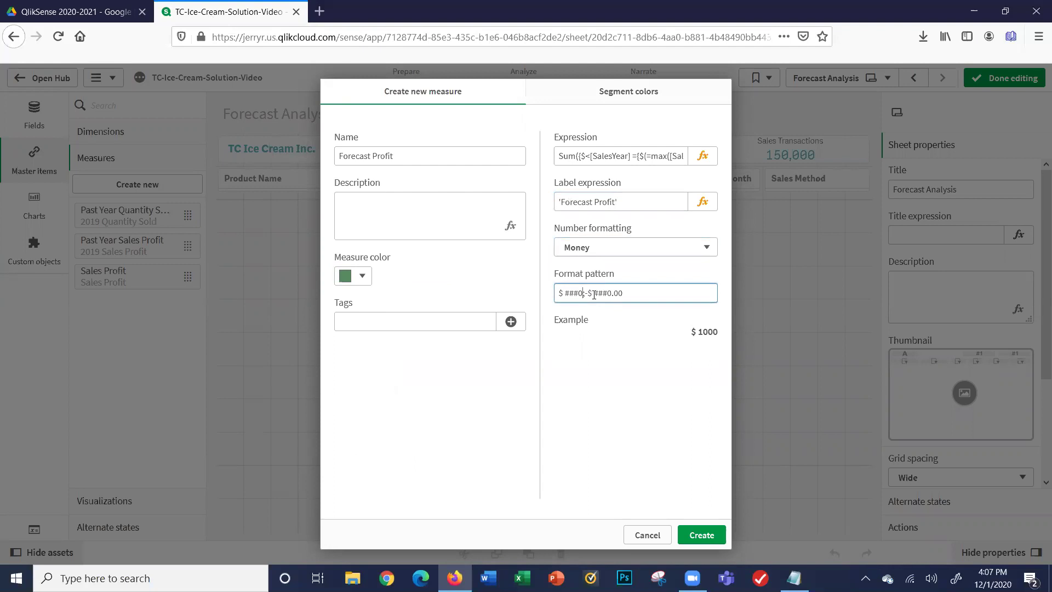
{"action": "key", "text": "BackSpace"}
{"action": "key", "text": "BackSpace"}
{"action": "type", "text": ","}
{"action": "left_click", "coordinate": [569, 293]}
{"action": "type", "text": ","}
{"action": "left_click", "coordinate": [700, 536]}
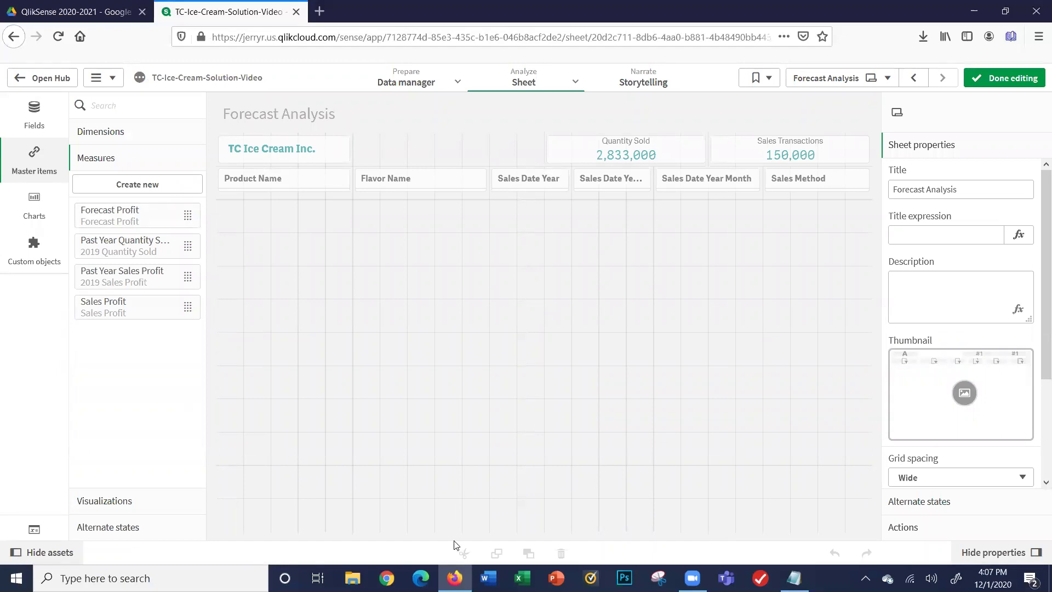
- Review the next PDF page, then duplicate Forecast Profit into Forecast Profit (1)
{"action": "key", "text": "ctrl+Tab"}
{"action": "scroll", "coordinate": [304, 389], "scroll_direction": "down", "scroll_amount": 10}
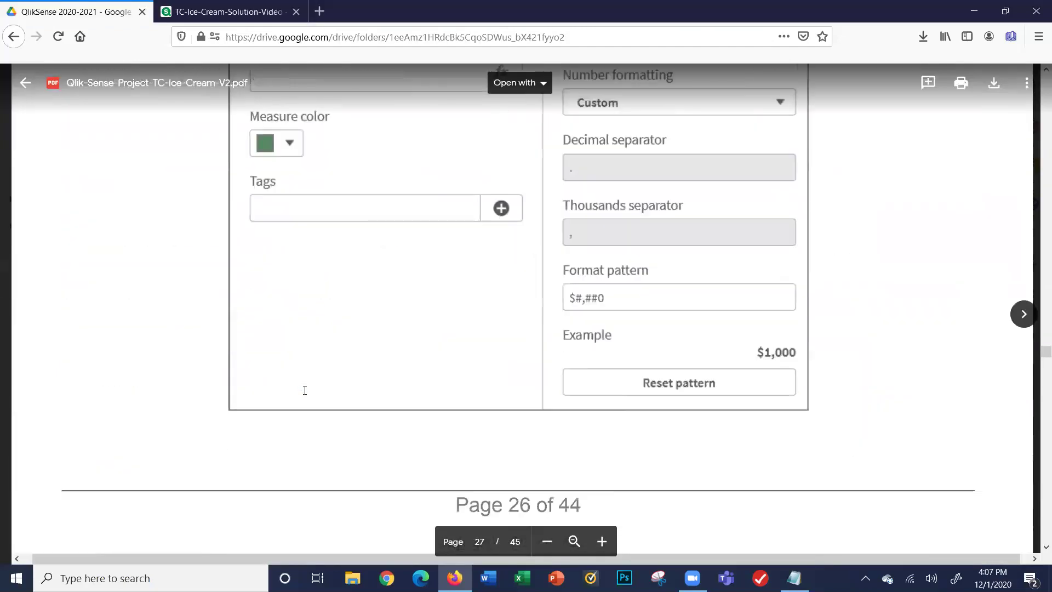
{"action": "scroll", "coordinate": [305, 390], "scroll_direction": "down", "scroll_amount": 10}
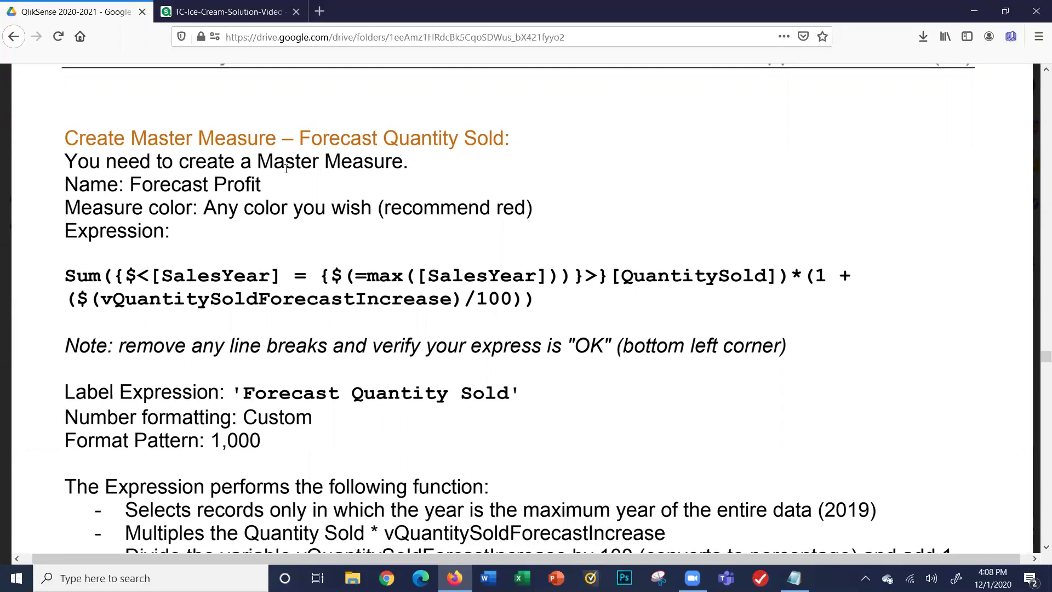
{"action": "left_click", "coordinate": [204, 14]}
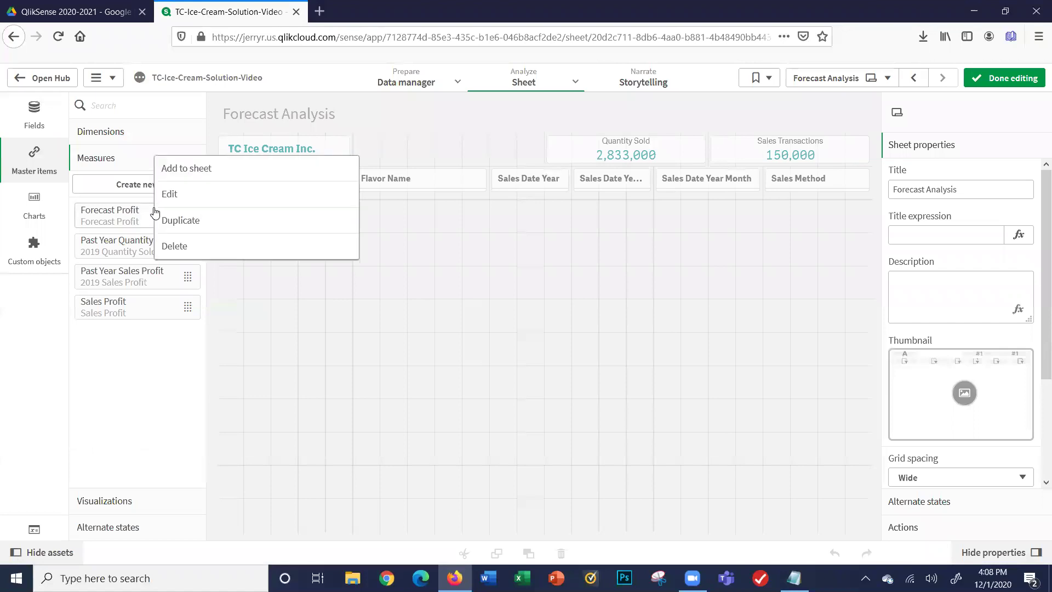
{"action": "right_click", "coordinate": [154, 212]}
{"action": "left_click", "coordinate": [163, 220]}
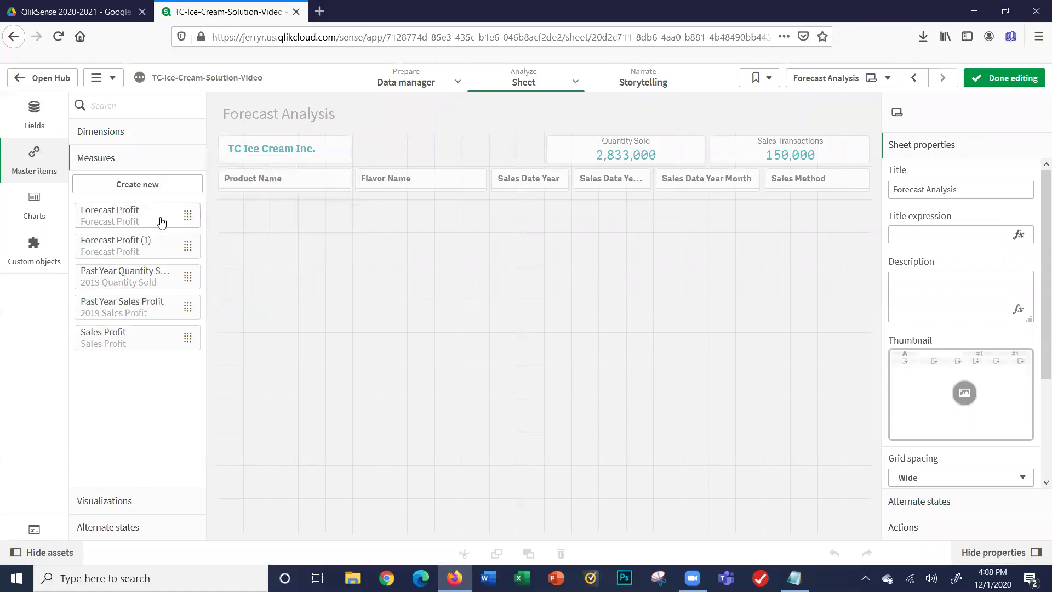
- Edit Forecast Profit (1), dropping '(1)' from its name and setting its colour to dark red
{"action": "right_click", "coordinate": [129, 250]}
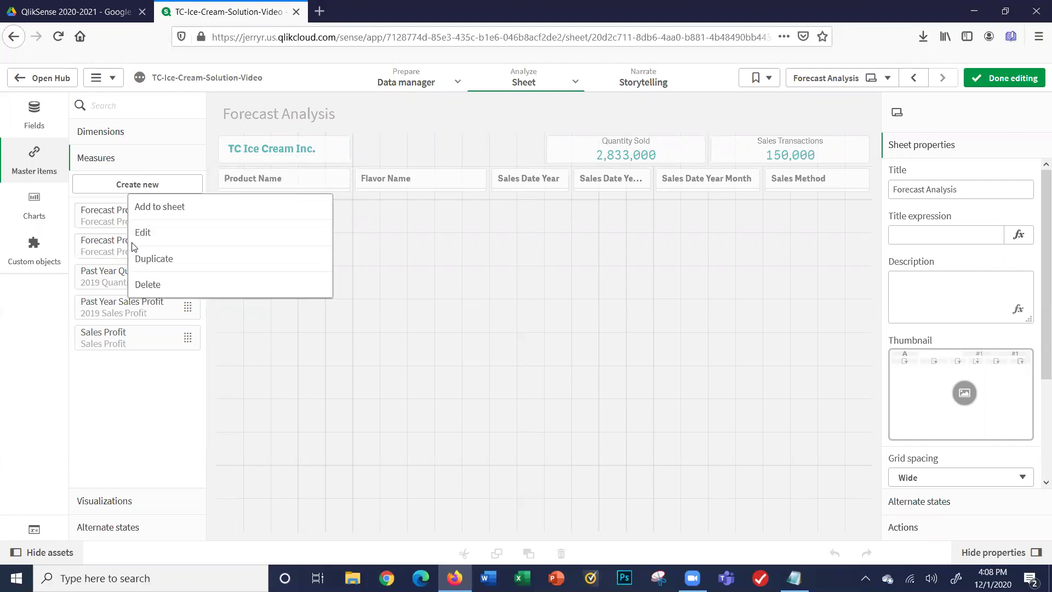
{"action": "left_click", "coordinate": [133, 241]}
{"action": "left_click", "coordinate": [412, 159]}
{"action": "key", "text": "BackSpace"}
{"action": "key", "text": "BackSpace"}
{"action": "key", "text": "BackSpace"}
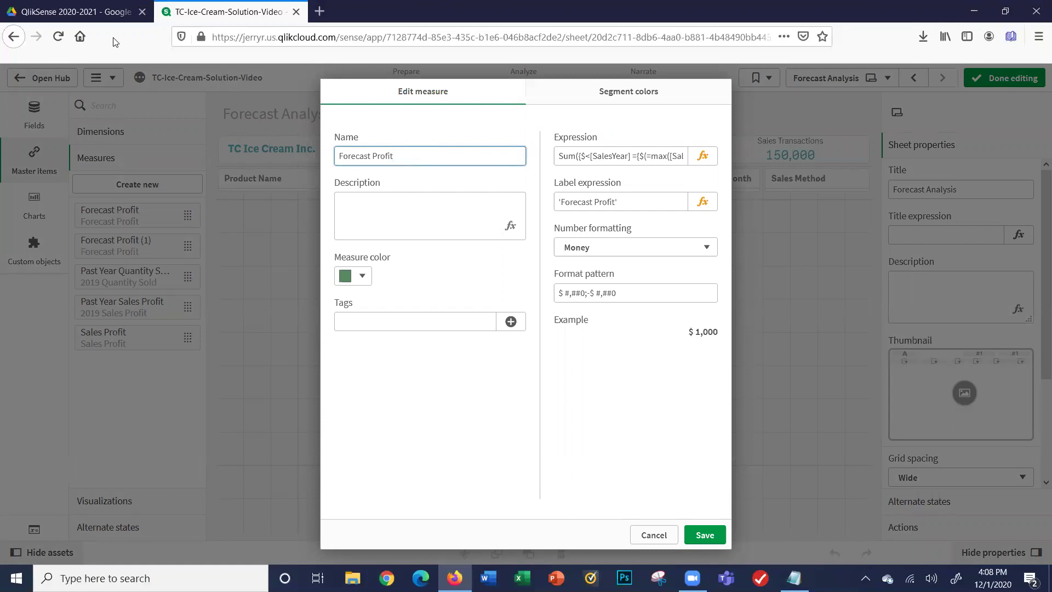
{"action": "left_click", "coordinate": [360, 277]}
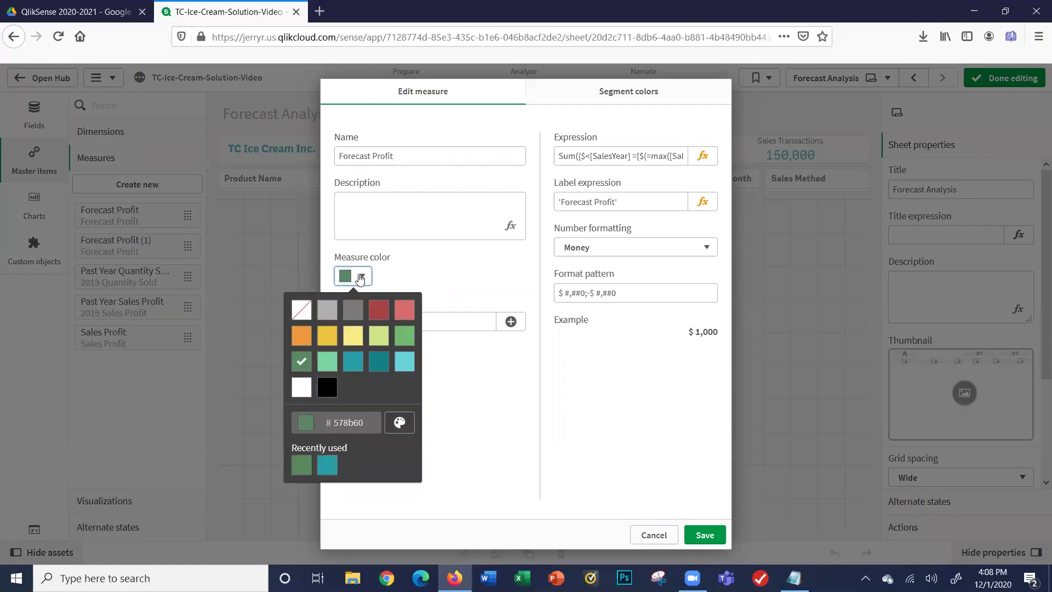
{"action": "left_click", "coordinate": [378, 310]}
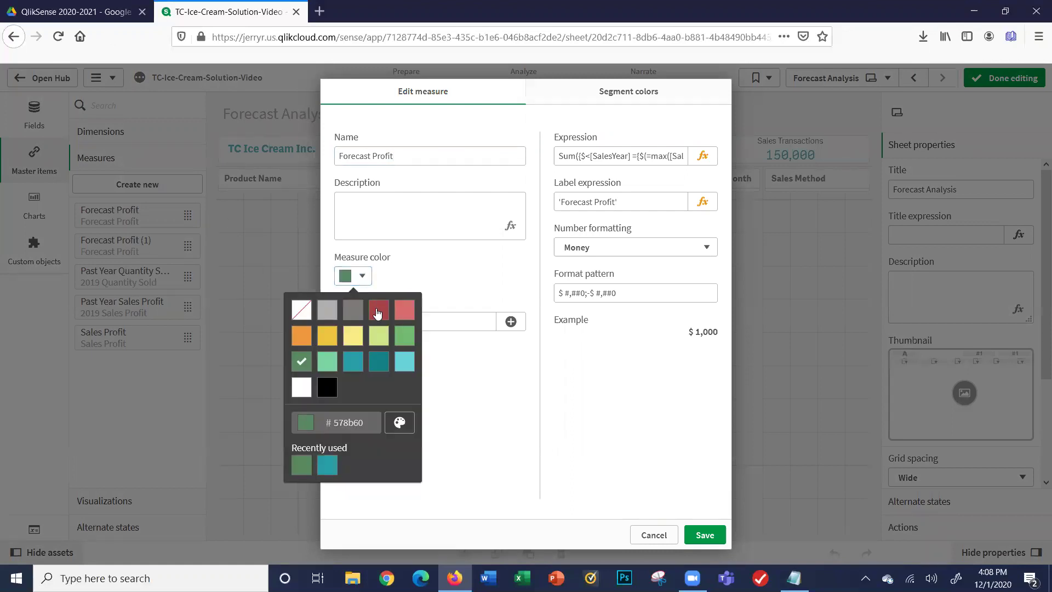
{"action": "left_click", "coordinate": [575, 370]}
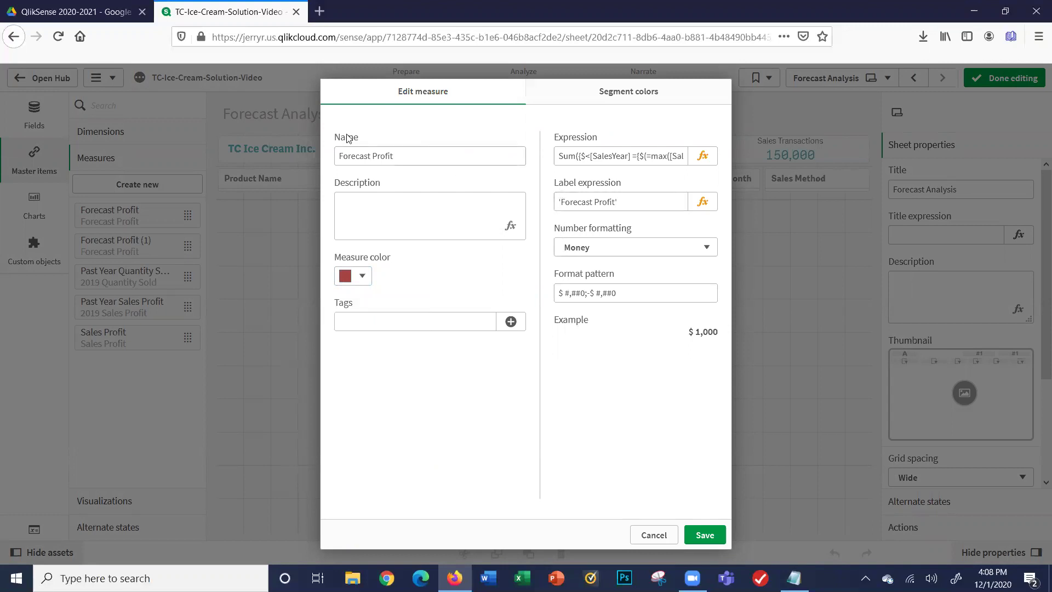
- After checking the PDF, rename the measure from Forecast Profit to Forecast Quantity Sold
{"action": "left_click", "coordinate": [101, 19]}
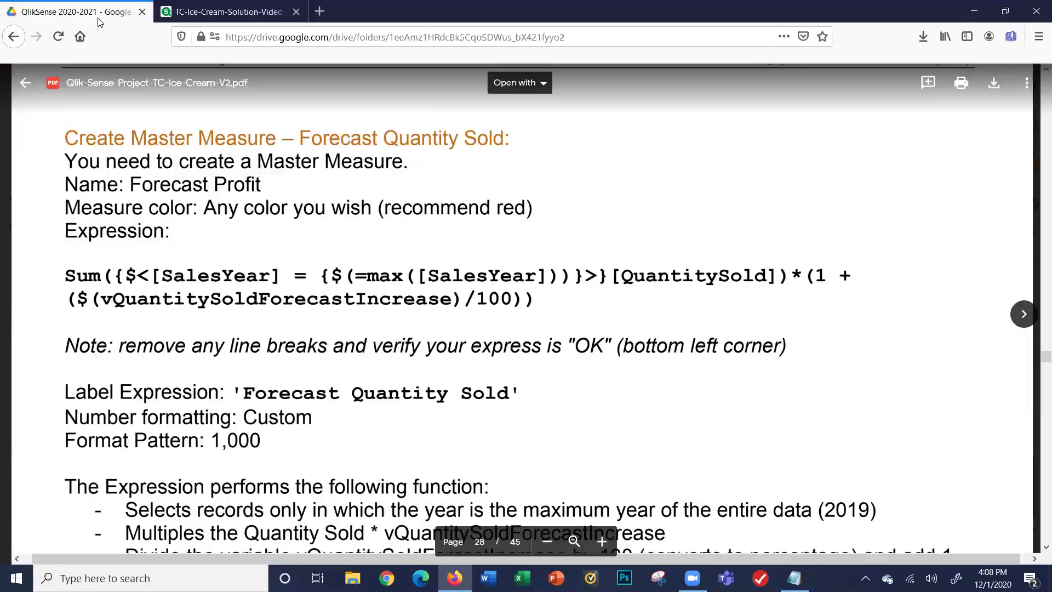
{"action": "left_click", "coordinate": [195, 15]}
{"action": "left_click", "coordinate": [400, 156]}
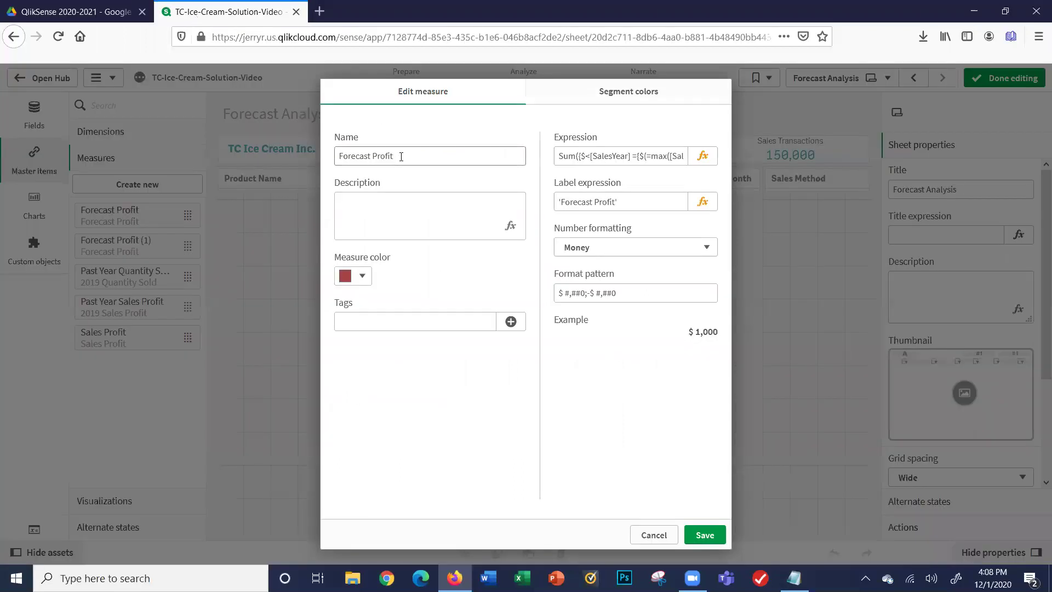
{"action": "key", "text": "BackSpace"}
{"action": "key", "text": "BackSpace"}
{"action": "key", "text": "BackSpace"}
{"action": "key", "text": "BackSpace"}
{"action": "key", "text": "BackSpace"}
{"action": "key", "text": "BackSpace"}
{"action": "type", "text": "Quan"}
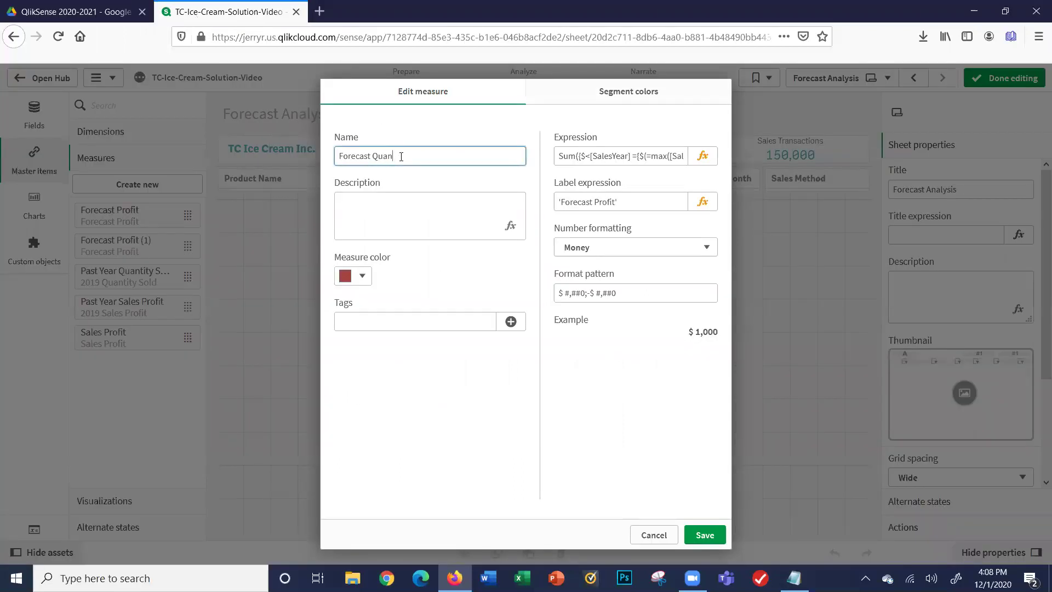
{"action": "type", "text": "tity Sold"}
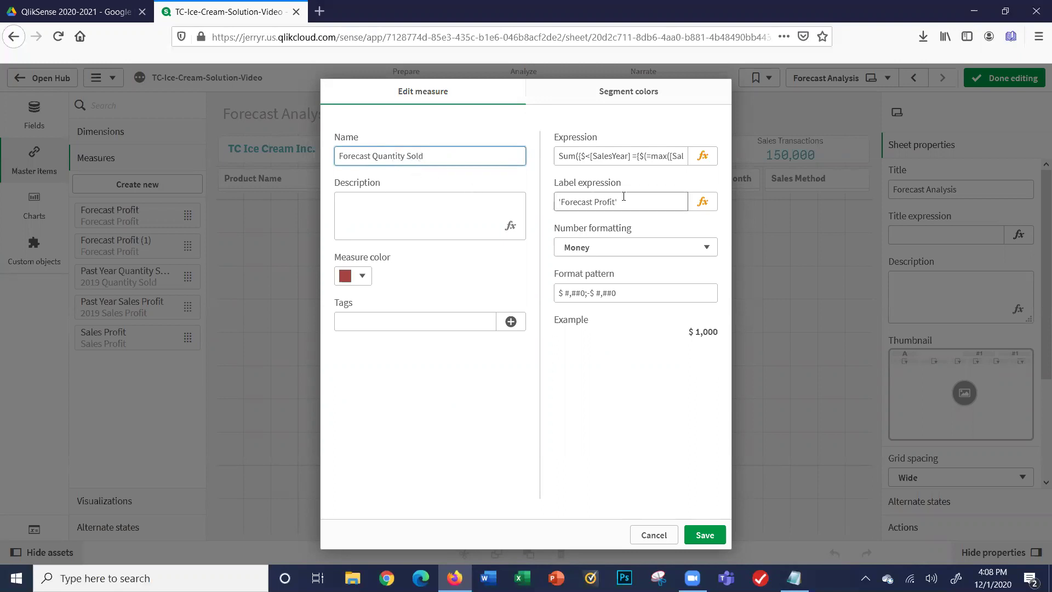
- Remove the vProfitPerCase multiplication from the measure's expression and apply it
{"action": "left_click", "coordinate": [703, 156]}
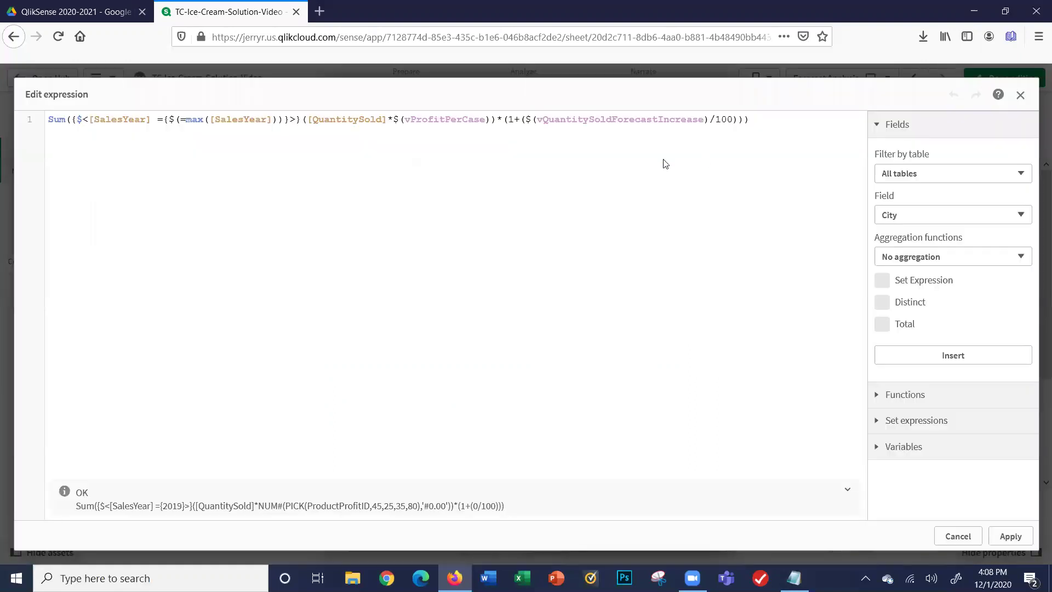
{"action": "left_click", "coordinate": [490, 120]}
{"action": "key", "text": "BackSpace"}
{"action": "key", "text": "BackSpace"}
{"action": "key", "text": "BackSpace"}
{"action": "key", "text": "BackSpace"}
{"action": "key", "text": "BackSpace"}
{"action": "key", "text": "BackSpace"}
{"action": "key", "text": "BackSpace"}
{"action": "key", "text": "BackSpace"}
{"action": "key", "text": "BackSpace"}
{"action": "key", "text": "BackSpace"}
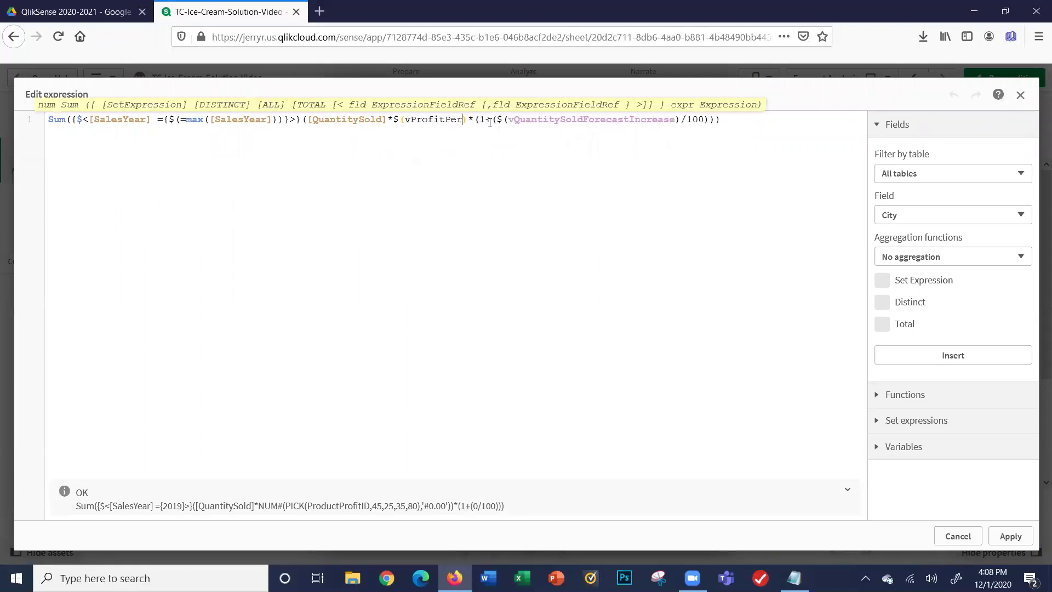
{"action": "key", "text": "BackSpace"}
{"action": "key", "text": "BackSpace"}
{"action": "key", "text": "BackSpace"}
{"action": "key", "text": "BackSpace"}
{"action": "key", "text": "BackSpace"}
{"action": "key", "text": "BackSpace"}
{"action": "key", "text": "BackSpace"}
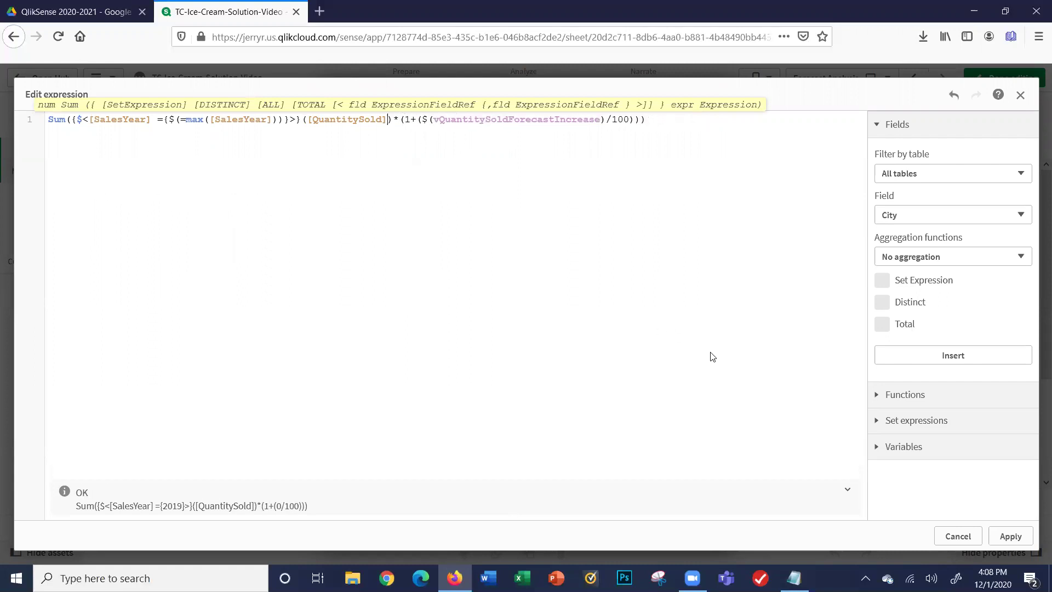
{"action": "left_click", "coordinate": [997, 536]}
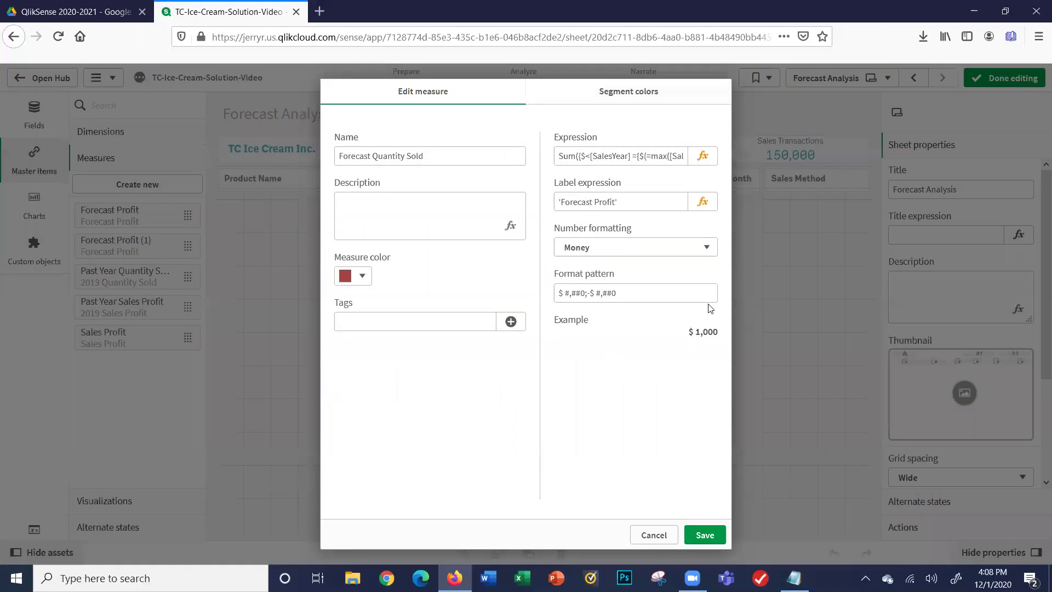
- Change the label expression to 'Forecast Quantity Sold' and save the measure
{"action": "left_click", "coordinate": [613, 203]}
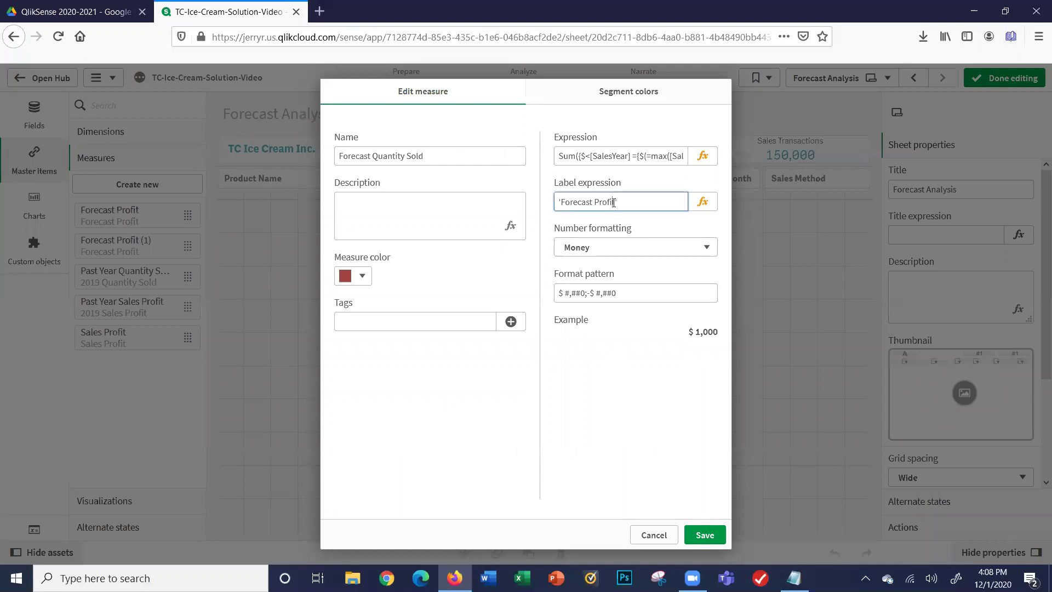
{"action": "key", "text": "Left"}
{"action": "key", "text": "BackSpace"}
{"action": "key", "text": "BackSpace"}
{"action": "key", "text": "BackSpace"}
{"action": "key", "text": "BackSpace"}
{"action": "type", "text": "Quantity Sold"}
{"action": "key", "text": "BackSpace"}
{"action": "key", "text": "BackSpace"}
{"action": "key", "text": "BackSpace"}
{"action": "type", "text": "old"}
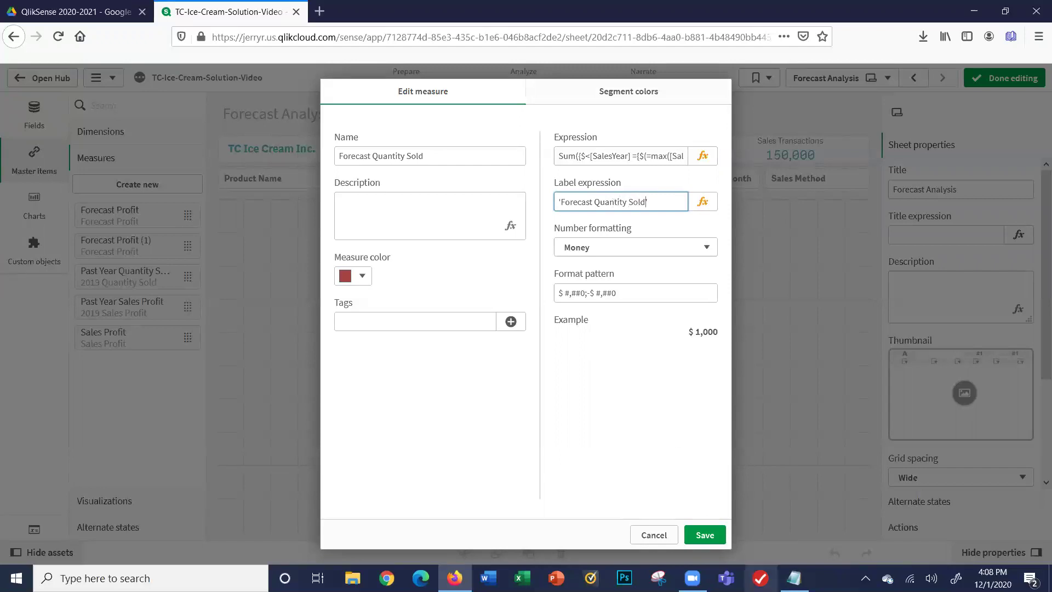
{"action": "left_click", "coordinate": [709, 536]}
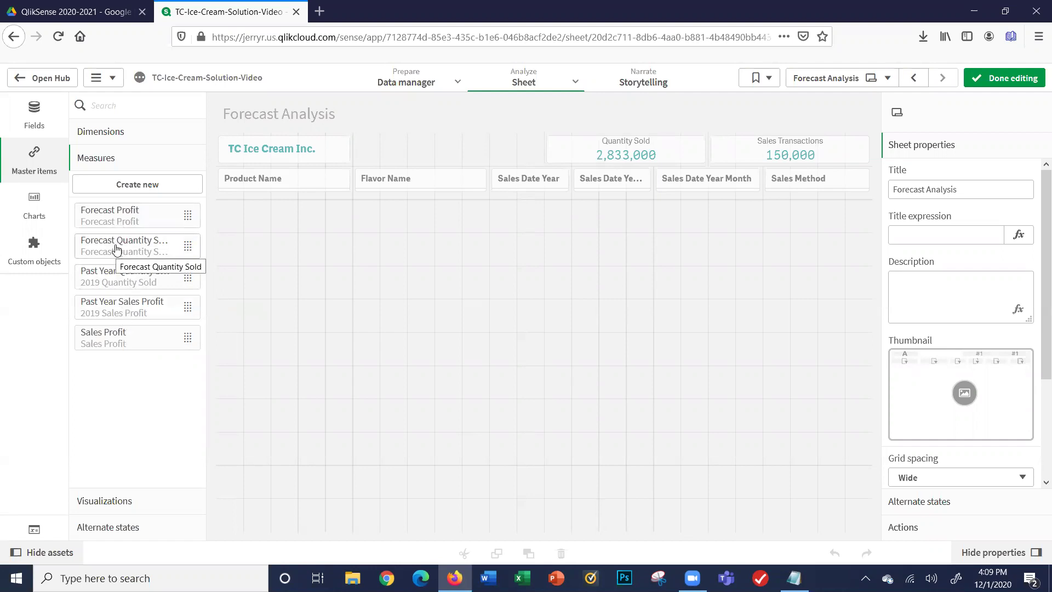
- Read the Variance Quantity Sold instructions on PDF page 29, then return to Qlik Sense
{"action": "left_click", "coordinate": [82, 12]}
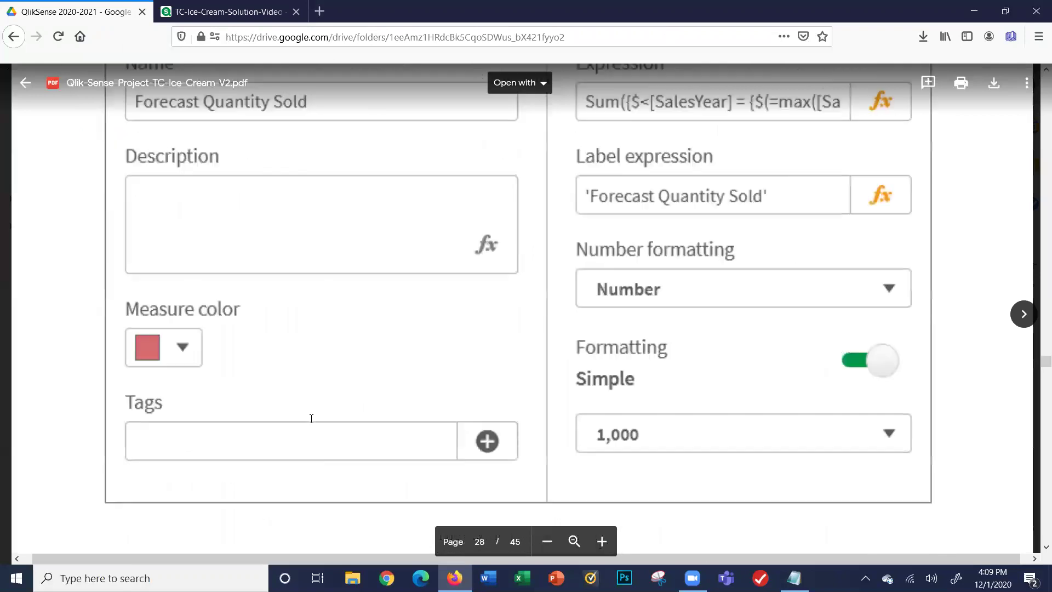
{"action": "scroll", "coordinate": [311, 419], "scroll_direction": "down", "scroll_amount": 10}
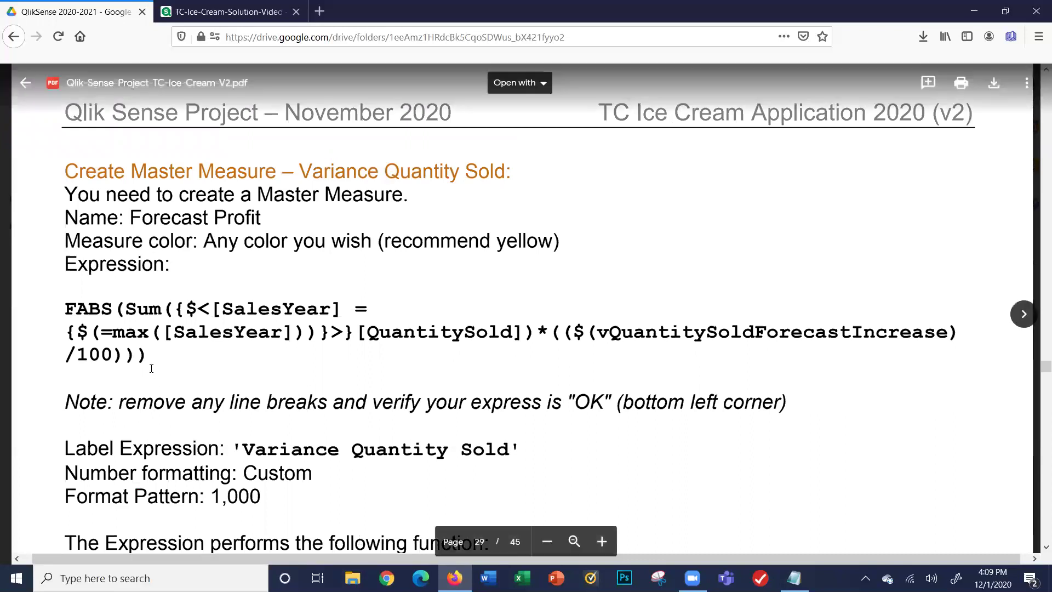
{"action": "left_click", "coordinate": [207, 14]}
- Start a new master measure named Variance Quantity Sold with a yellow measure colour
{"action": "left_click", "coordinate": [174, 183]}
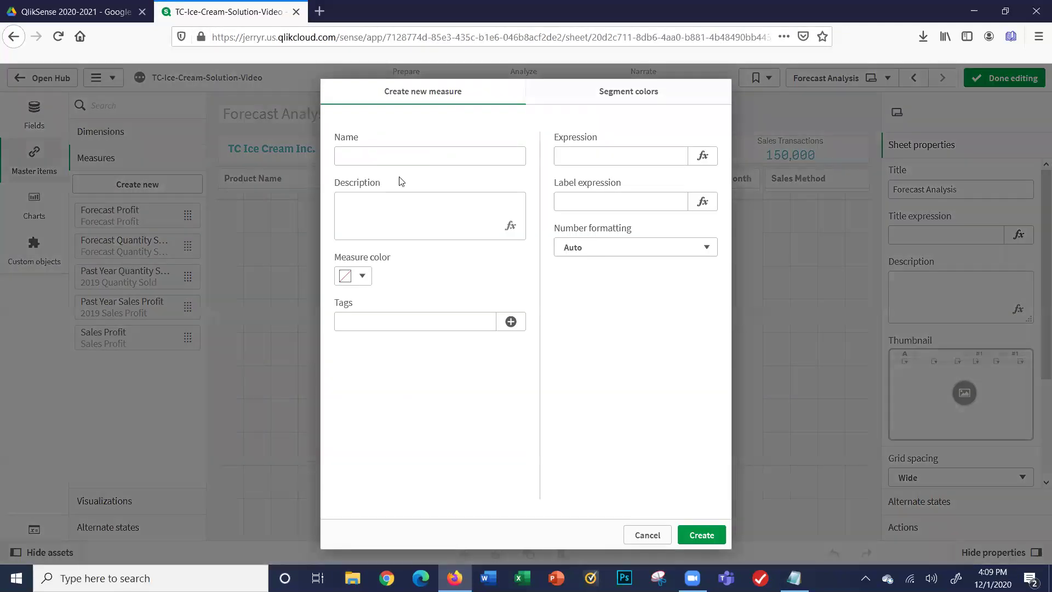
{"action": "left_click", "coordinate": [398, 153]}
{"action": "type", "text": "Var"}
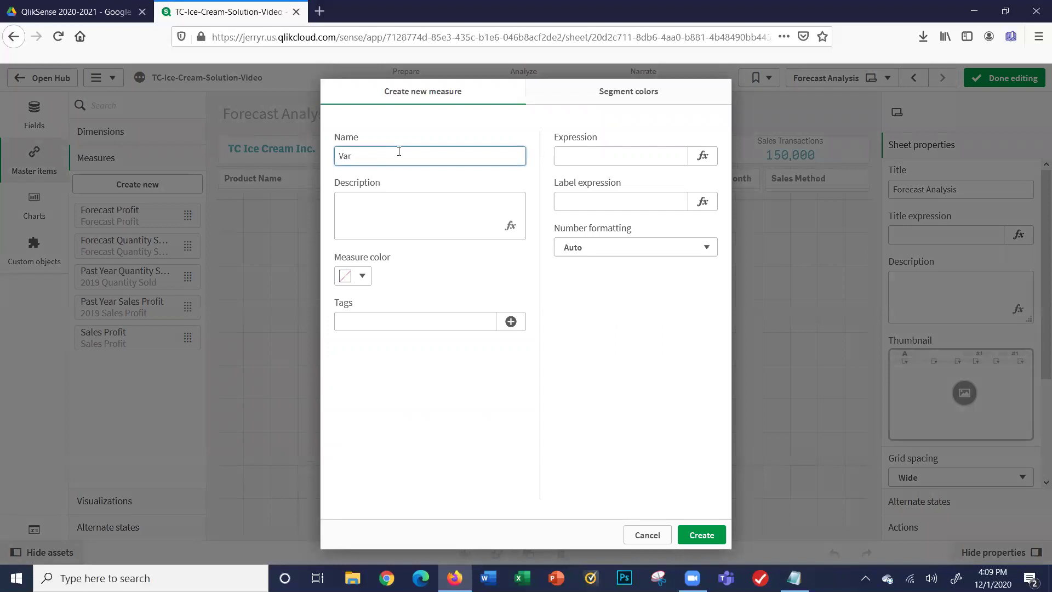
{"action": "type", "text": "iance Quantity Sold"}
{"action": "left_click", "coordinate": [77, 12]}
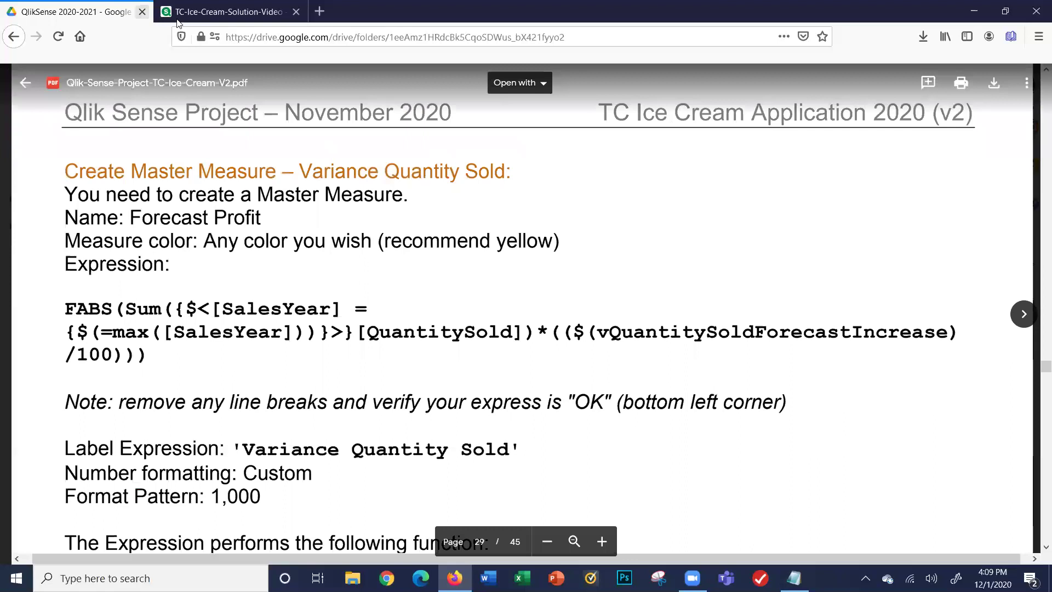
{"action": "left_click", "coordinate": [235, 15]}
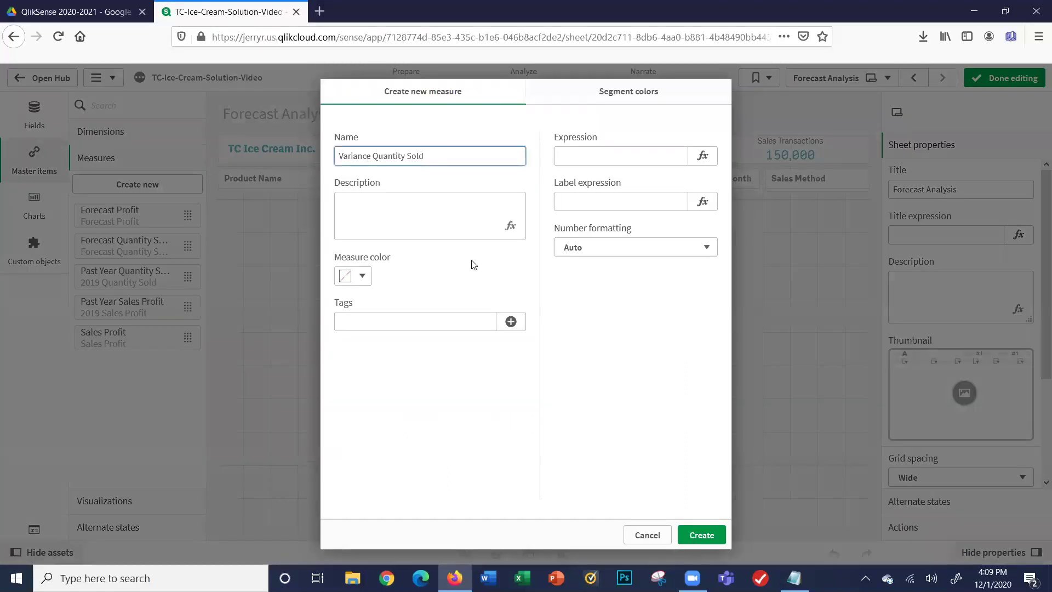
{"action": "left_click", "coordinate": [362, 275]}
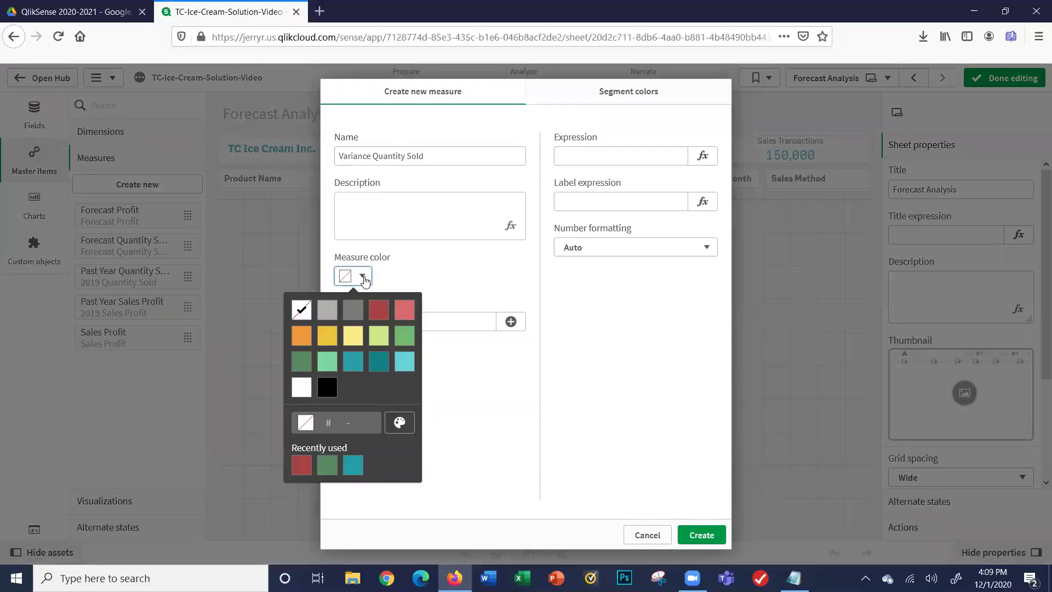
{"action": "left_click", "coordinate": [321, 341]}
{"action": "left_click", "coordinate": [584, 300]}
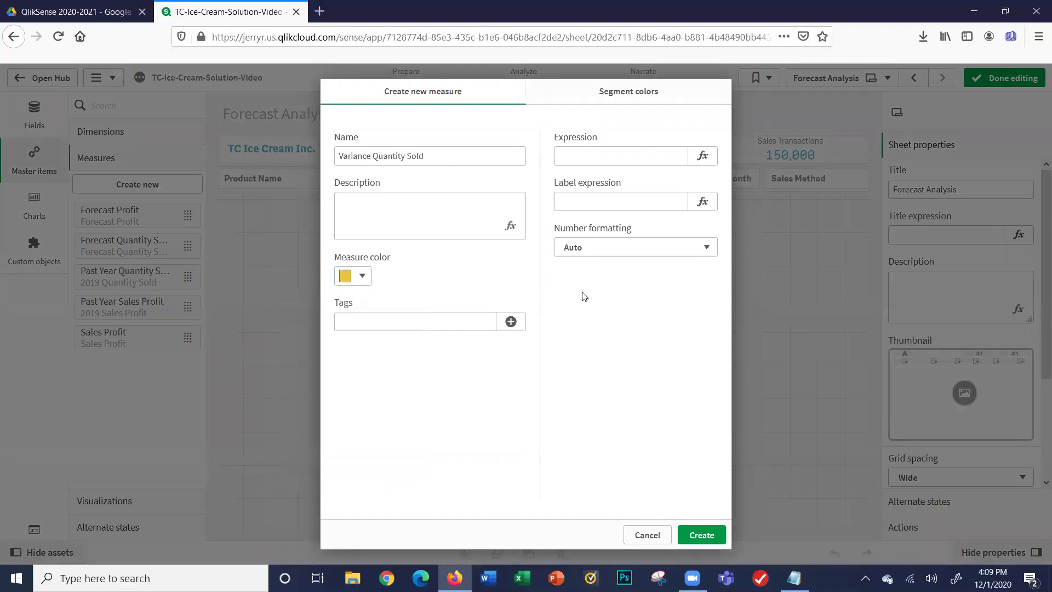
- Open the expression editor and copy the three-line FABS(Sum(...)) Variance expression from the PDF
{"action": "left_click", "coordinate": [703, 157]}
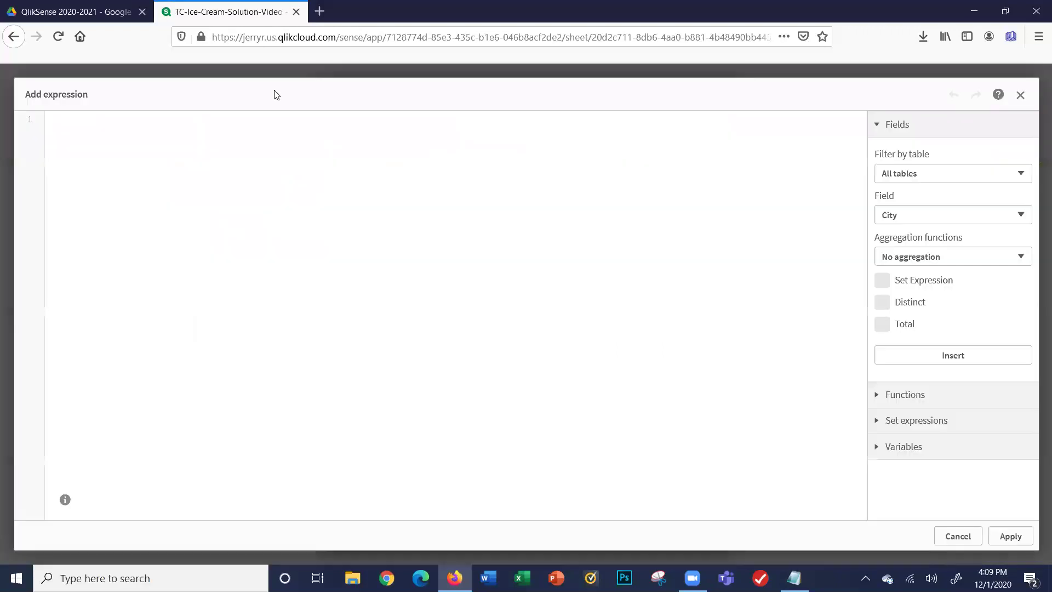
{"action": "left_click", "coordinate": [77, 11]}
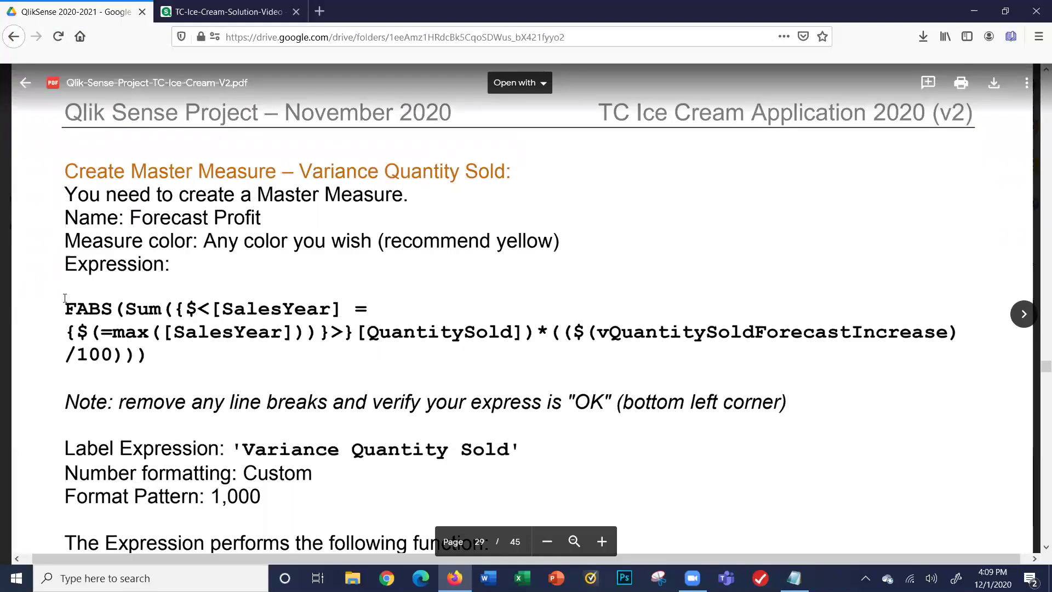
{"action": "left_click_drag", "start_coordinate": [64, 301], "coordinate": [339, 309]}
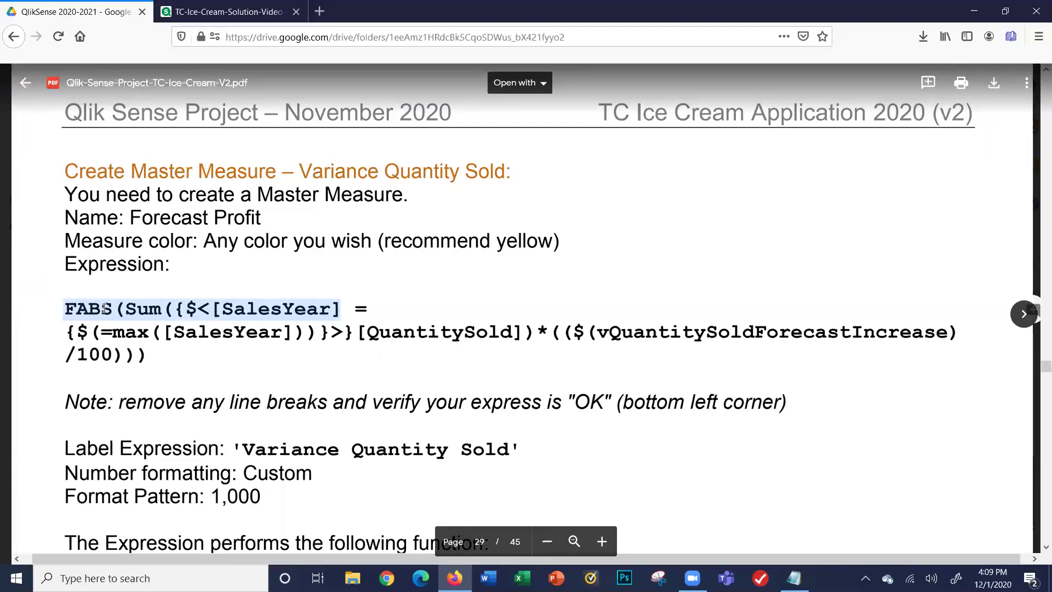
{"action": "left_click_drag", "start_coordinate": [104, 308], "coordinate": [141, 351]}
{"action": "key", "text": "ctrl+c"}
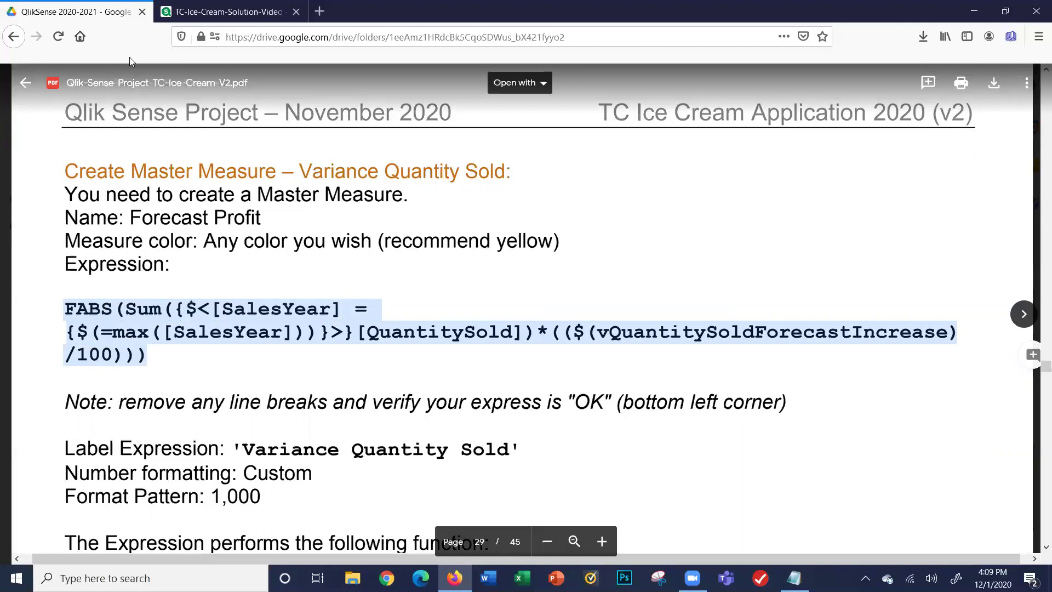
{"action": "left_click", "coordinate": [185, 13]}
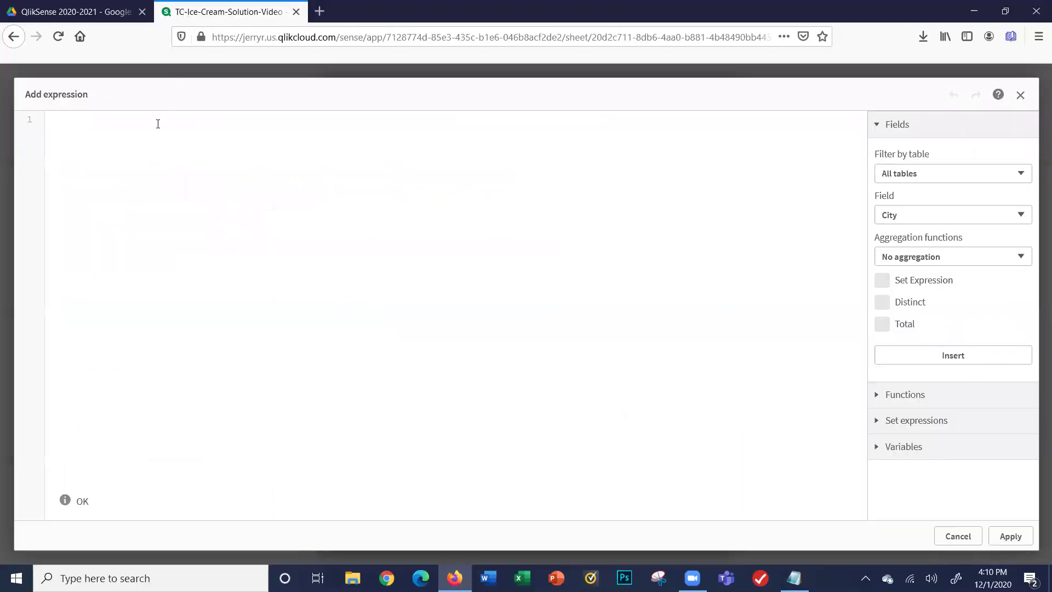
- Paste the FABS expression, join it onto one line, and apply it to the measure
{"action": "key", "text": "ctrl+v"}
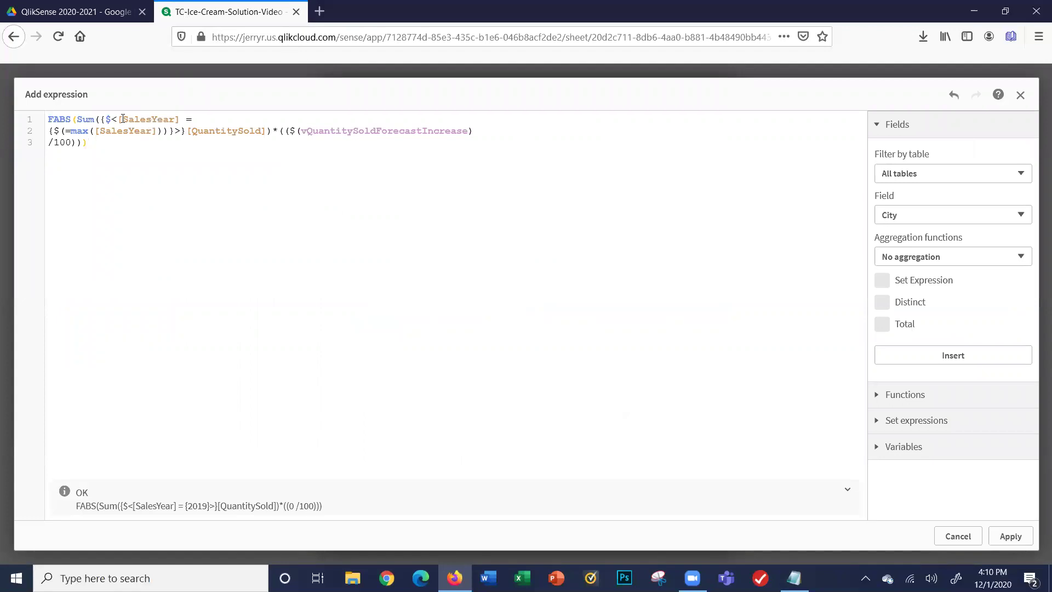
{"action": "left_click", "coordinate": [49, 131]}
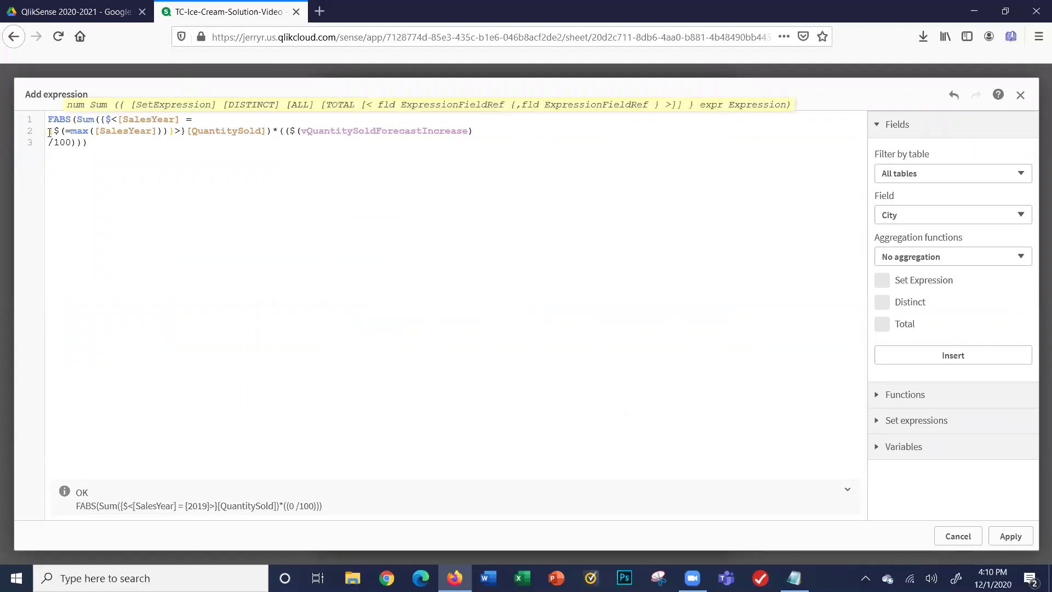
{"action": "key", "text": "BackSpace"}
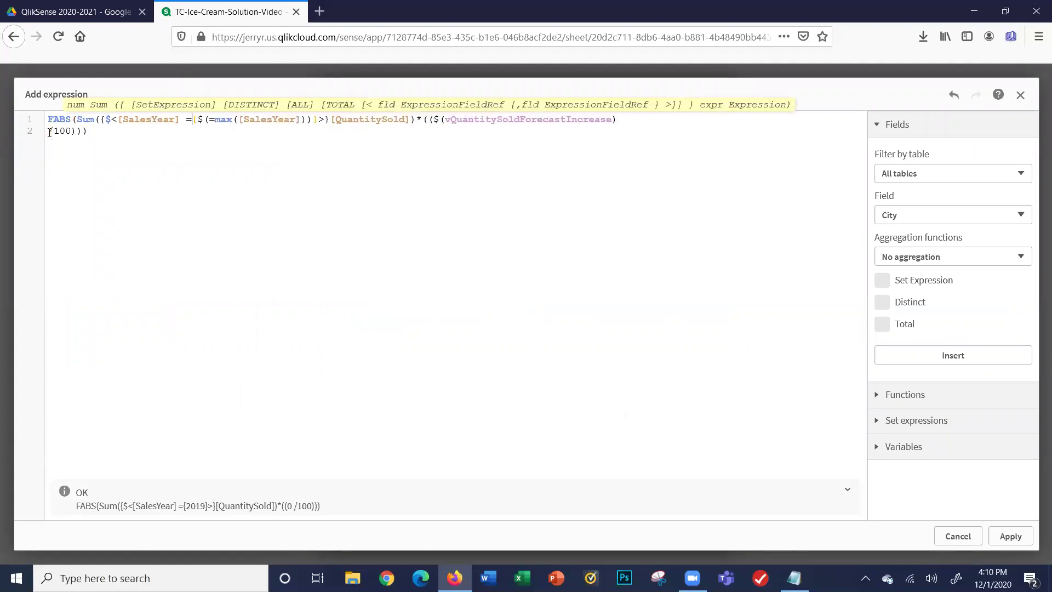
{"action": "left_click", "coordinate": [50, 131]}
{"action": "key", "text": "BackSpace"}
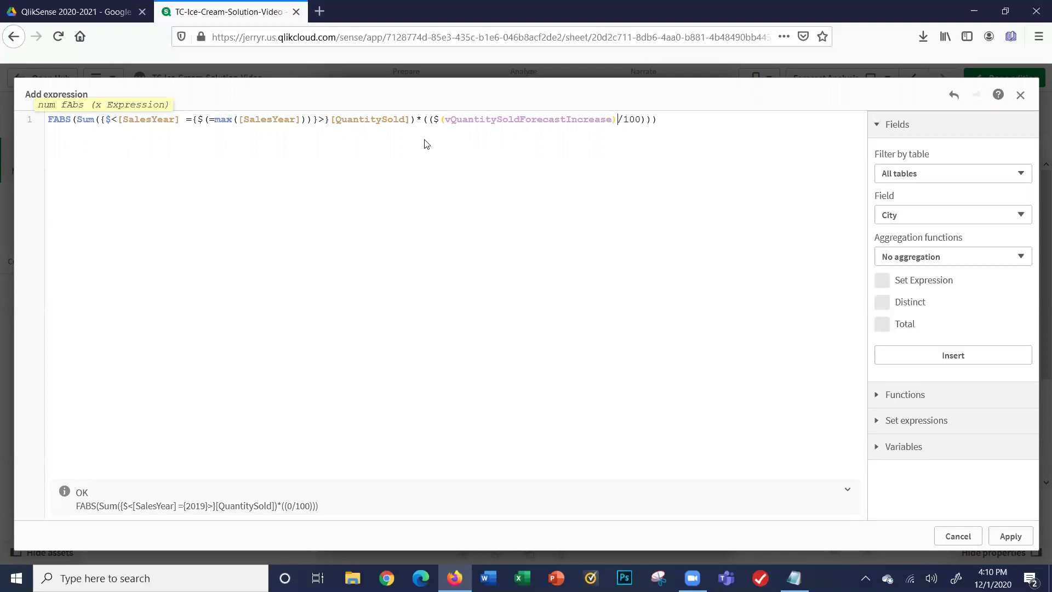
{"action": "left_click", "coordinate": [1010, 536]}
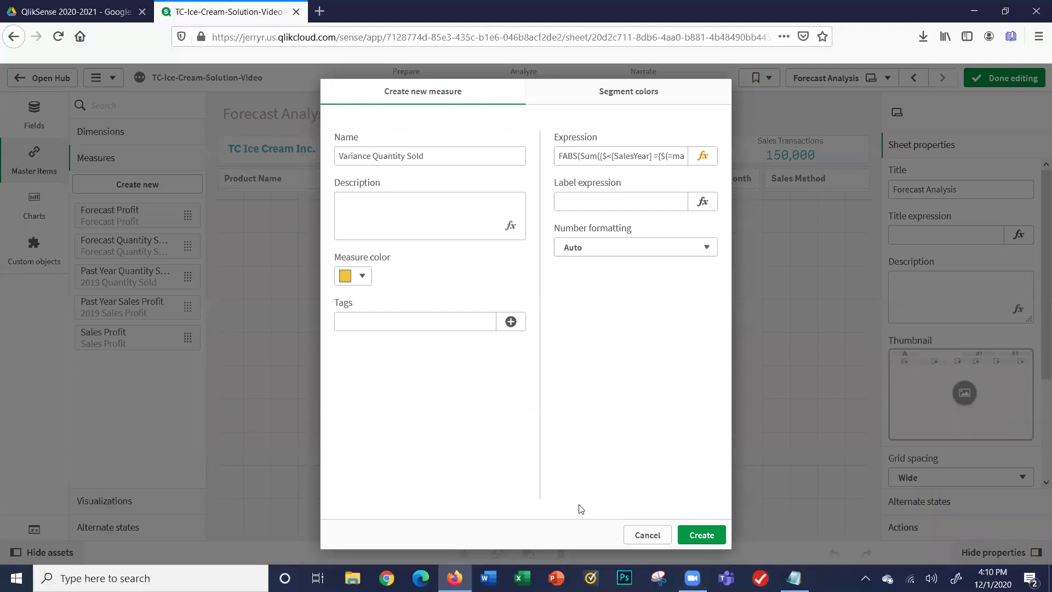
- Copy 'Variance Quantity Sold' from the PDF into the new measure's label expression
{"action": "left_click", "coordinate": [74, 12]}
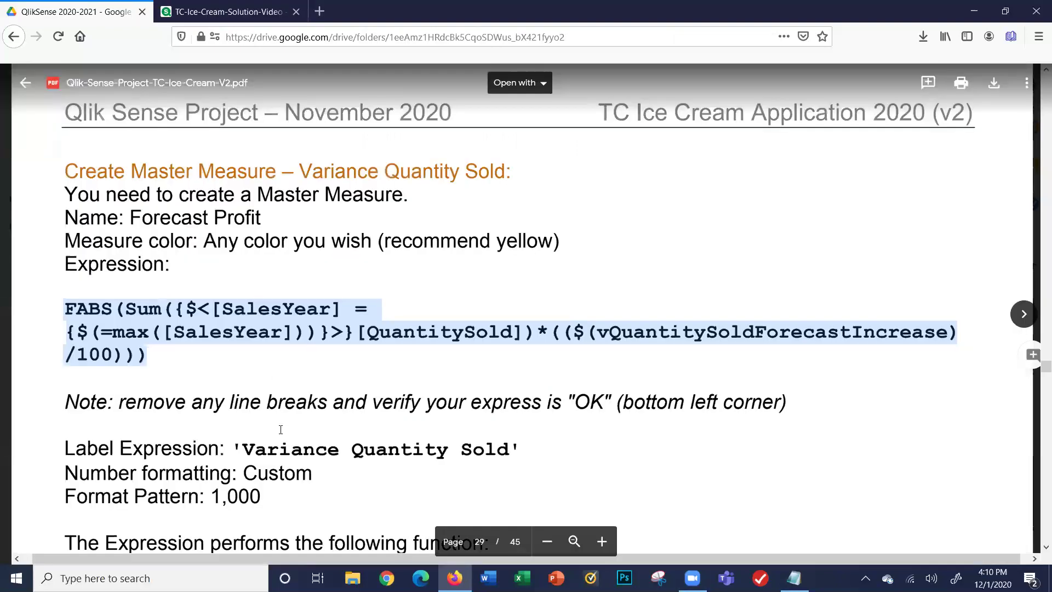
{"action": "left_click_drag", "start_coordinate": [235, 450], "coordinate": [502, 457]}
{"action": "key", "text": "ctrl+c"}
{"action": "left_click", "coordinate": [219, 12]}
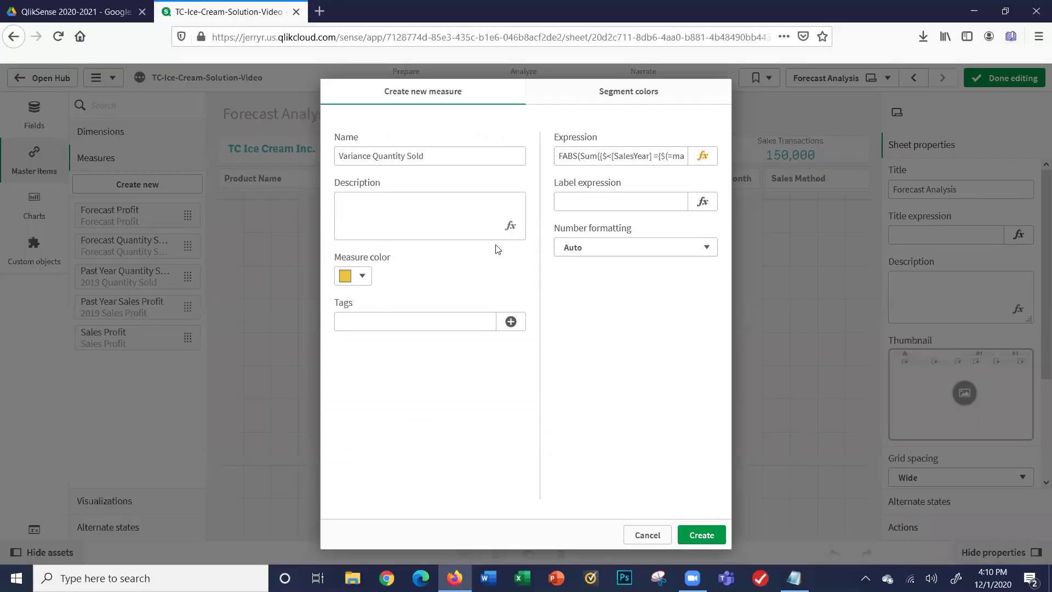
{"action": "left_click", "coordinate": [563, 202]}
{"action": "key", "text": "ctrl+v"}
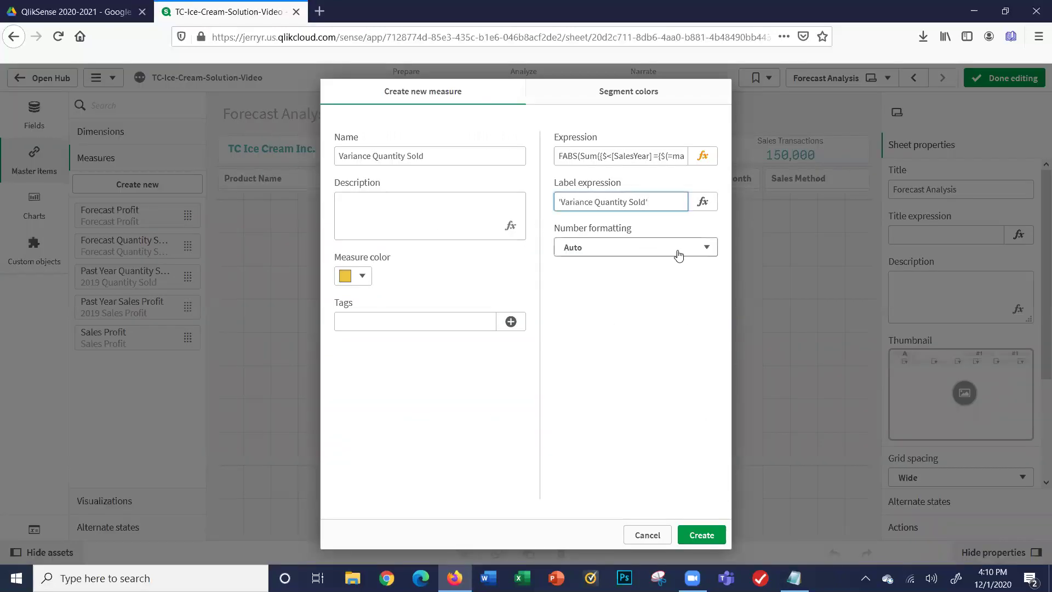
- Set number formatting to Number with the 1,000 pattern and create the measure
{"action": "left_click", "coordinate": [682, 252]}
{"action": "left_click", "coordinate": [637, 281]}
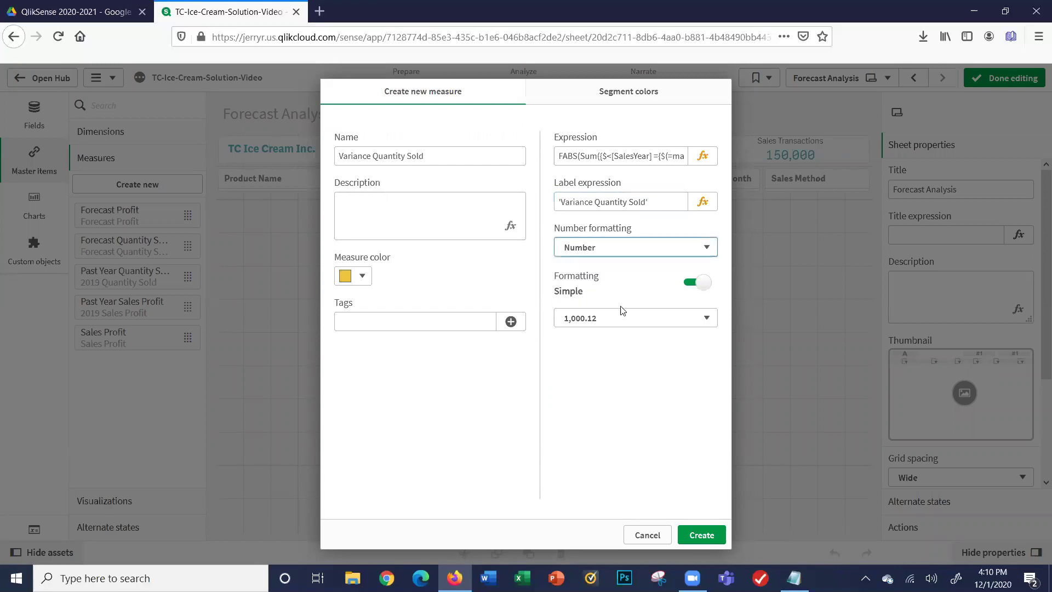
{"action": "left_click", "coordinate": [613, 322]}
{"action": "left_click", "coordinate": [591, 335]}
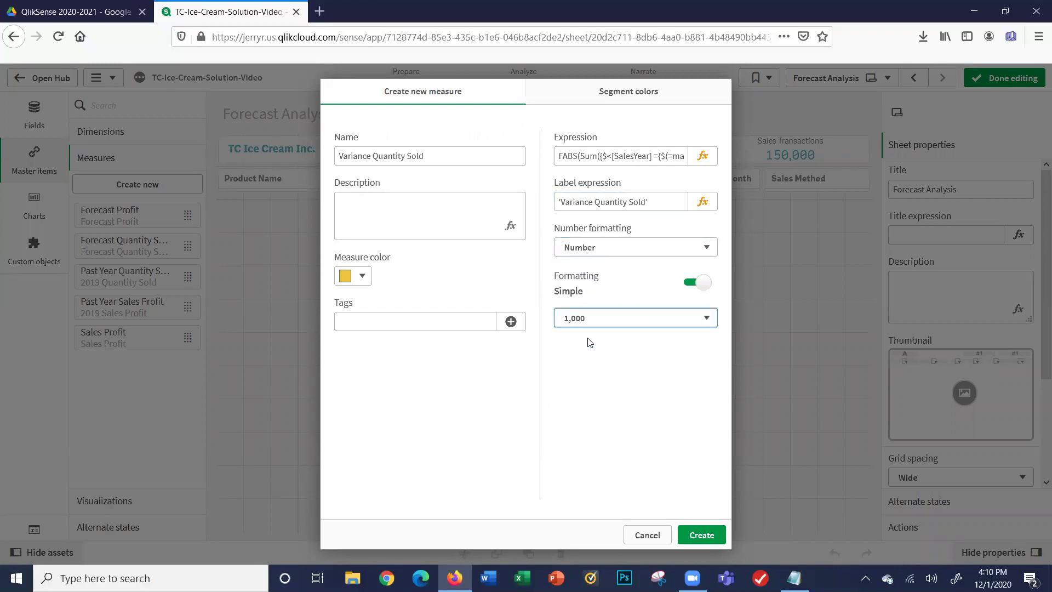
{"action": "left_click", "coordinate": [718, 534]}
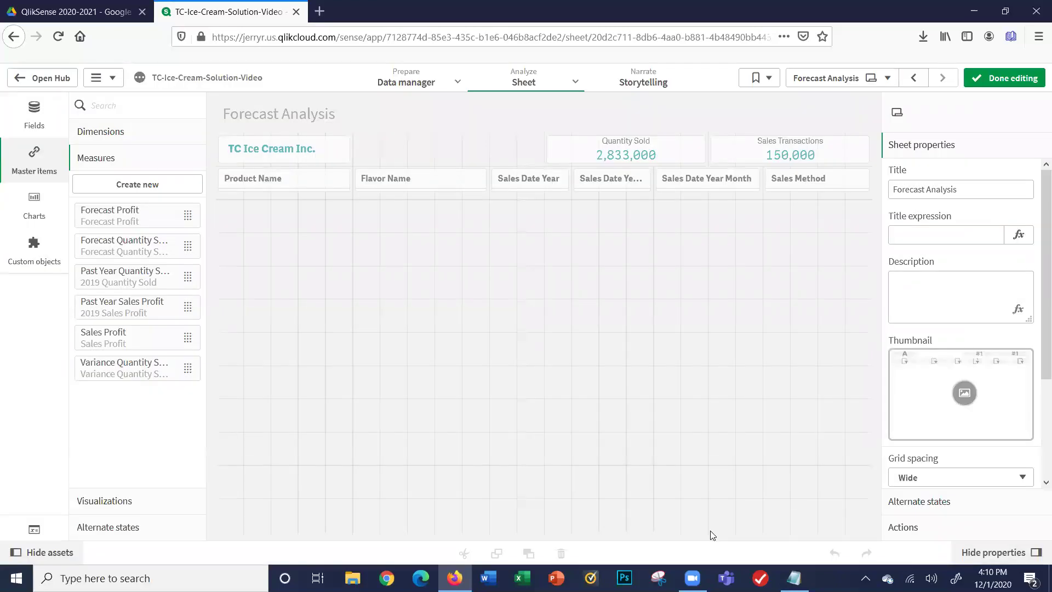